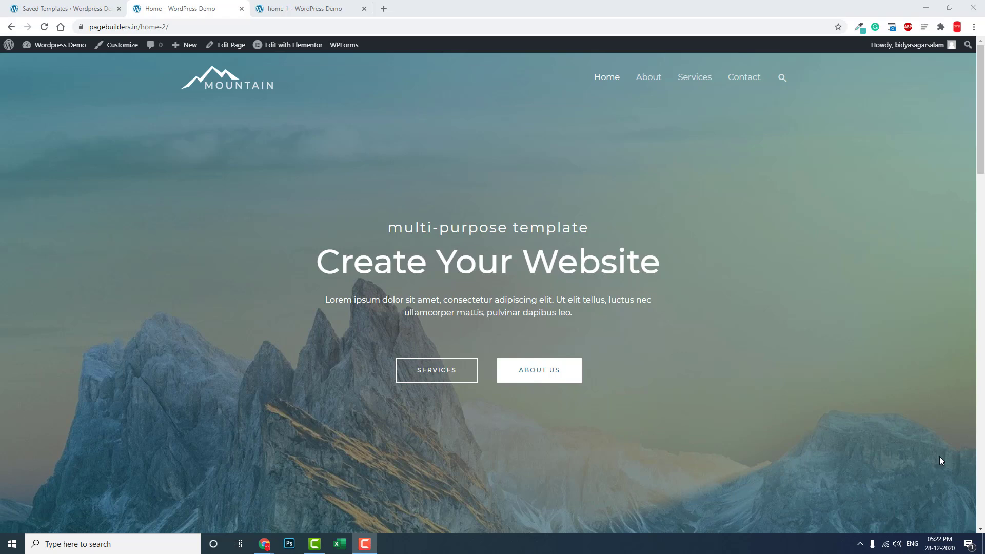
scroll(802, 316, "down", 4)
scroll(551, 222, "down", 4)
scroll(551, 222, "down", 5)
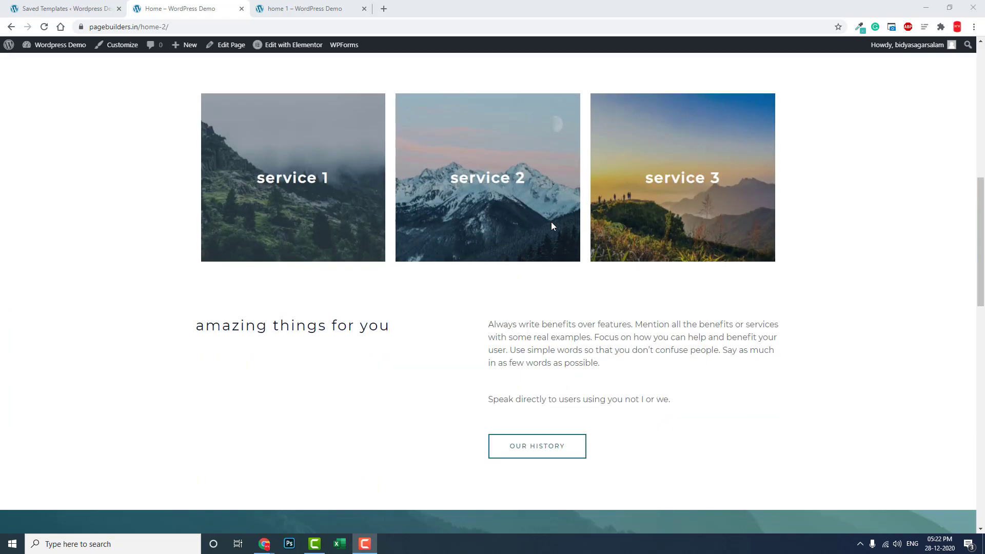
scroll(551, 222, "down", 6)
scroll(551, 226, "down", 5)
scroll(551, 226, "down", 4)
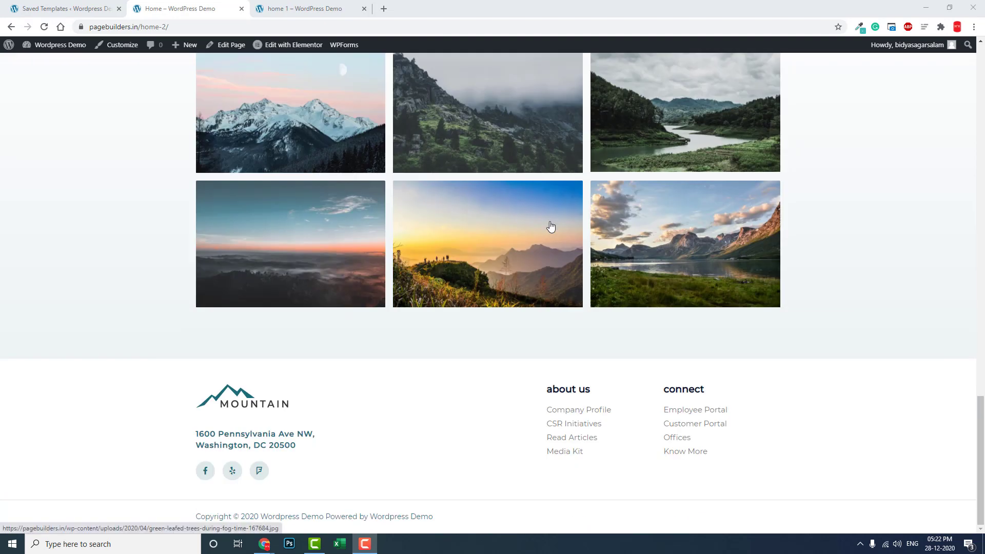
scroll(551, 225, "up", 4)
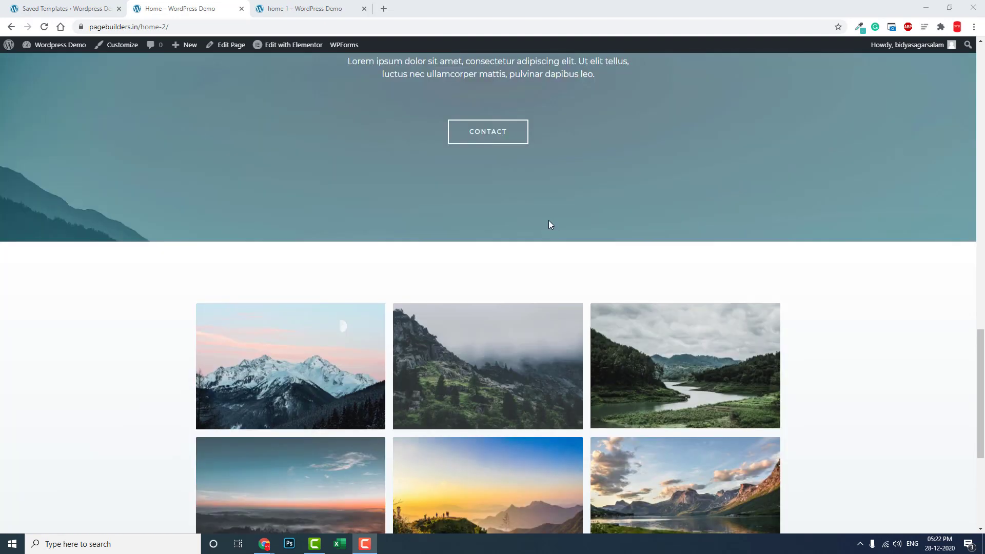
- Cycle home 1's carousel through the services, Call To Action and gallery slides back to the first
left_click(304, 8)
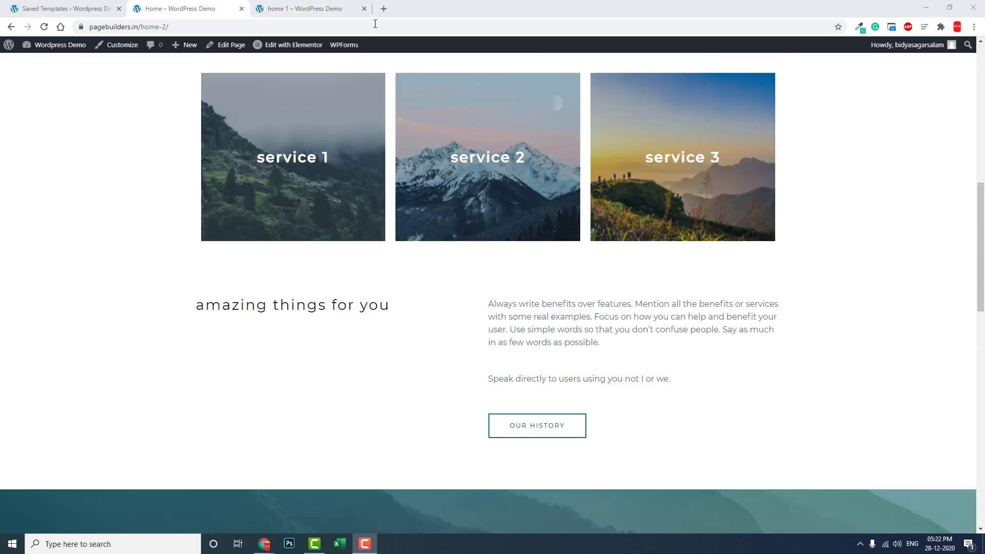
scroll(492, 307, "up", 5)
scroll(465, 191, "down", 3)
scroll(571, 245, "up", 2)
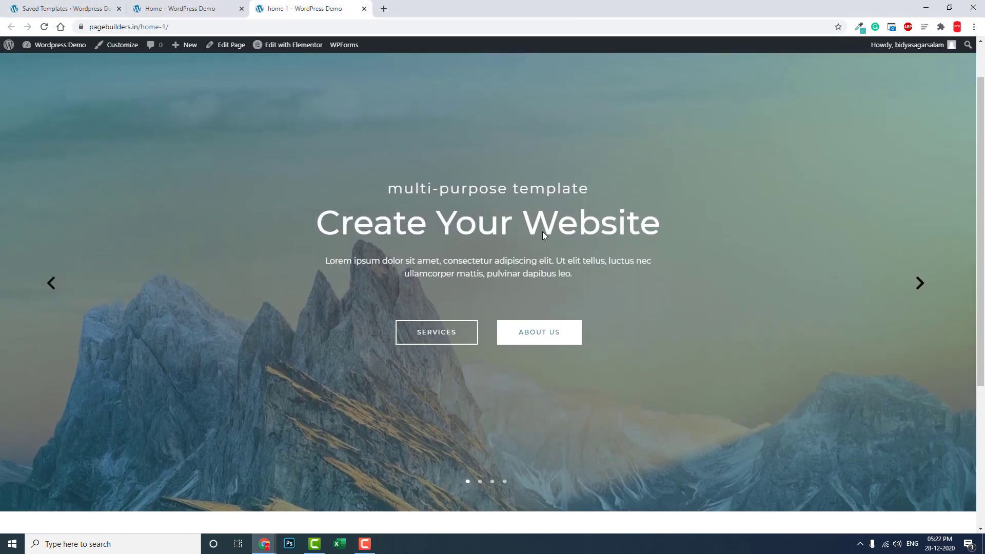
left_click(919, 283)
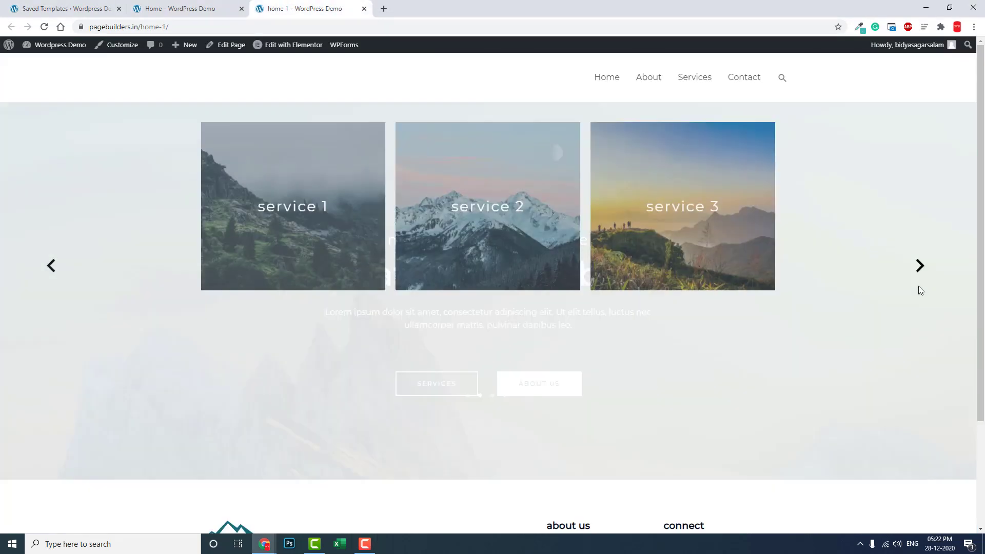
left_click(917, 228)
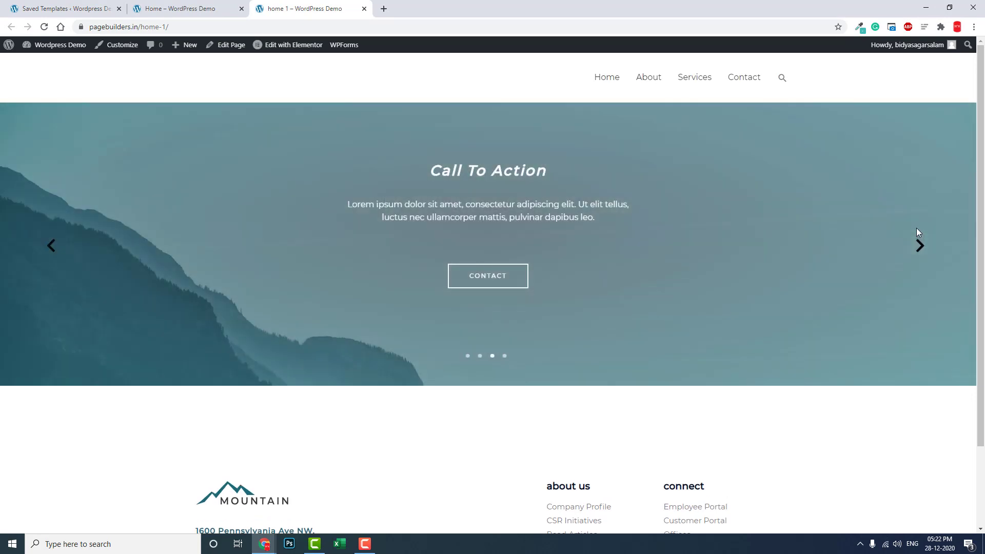
left_click(918, 248)
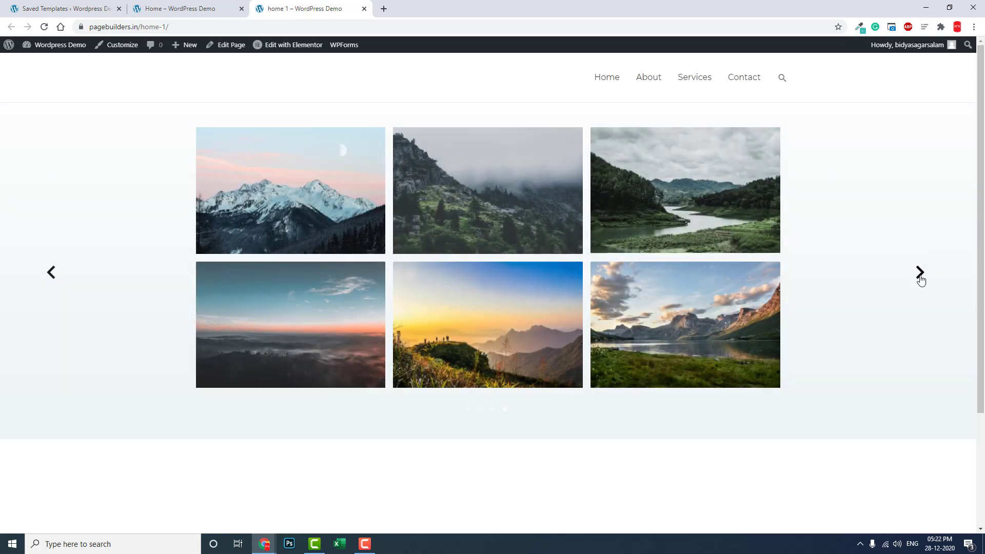
left_click(920, 272)
- Compare against the static Home page and return to home 1
left_click(187, 9)
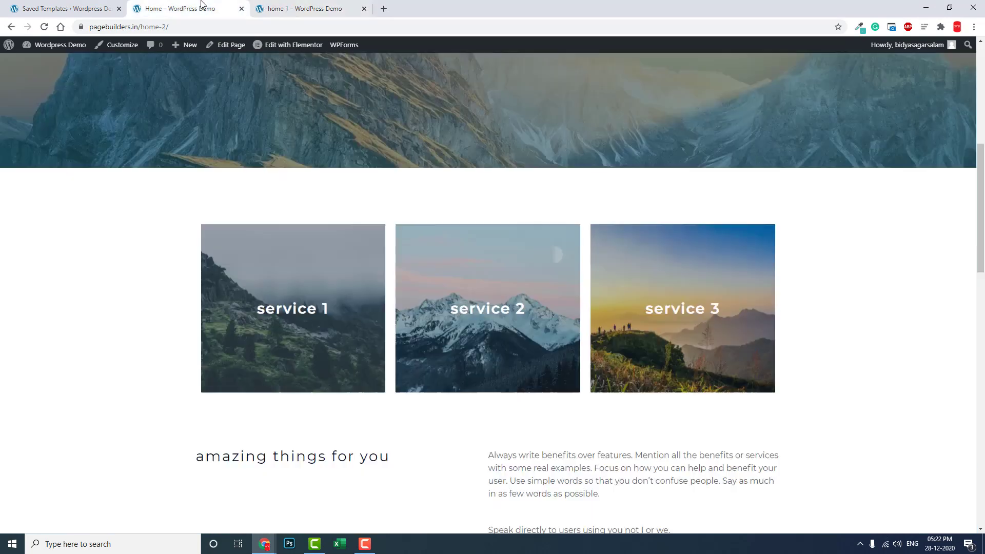
scroll(495, 240, "up", 5)
scroll(465, 186, "up", 1)
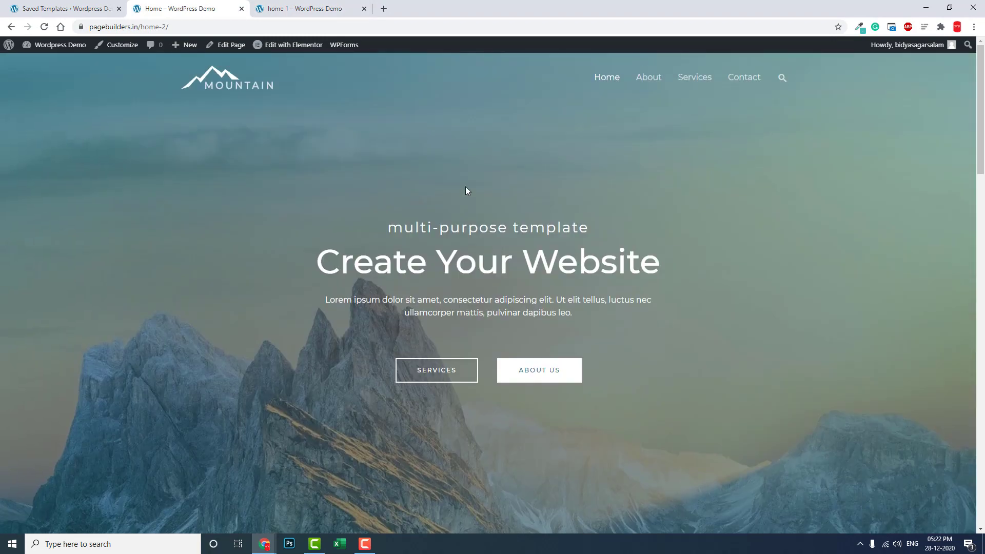
scroll(465, 194, "down", 8)
scroll(457, 227, "down", 6)
scroll(457, 227, "down", 5)
scroll(458, 230, "down", 3)
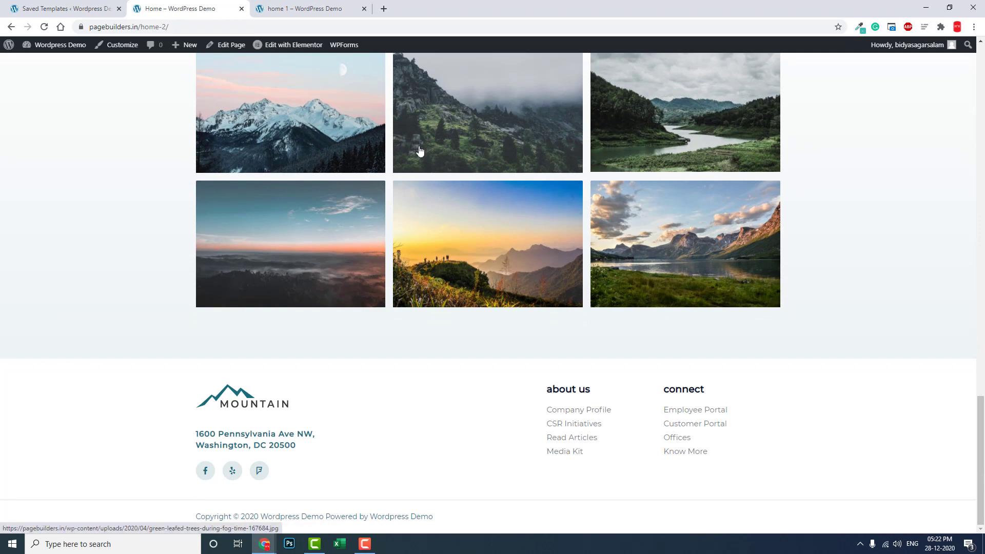
left_click(300, 9)
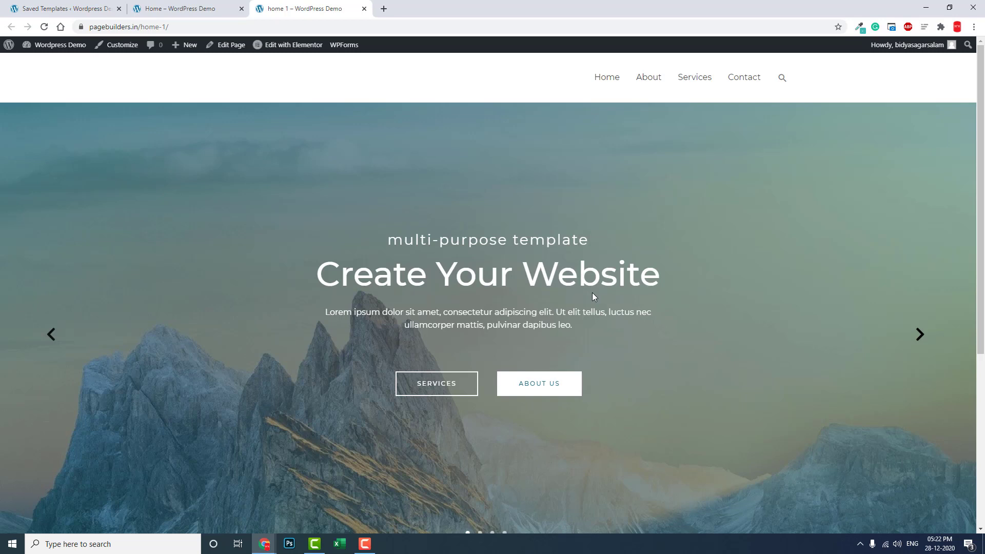
scroll(591, 293, "down", 1)
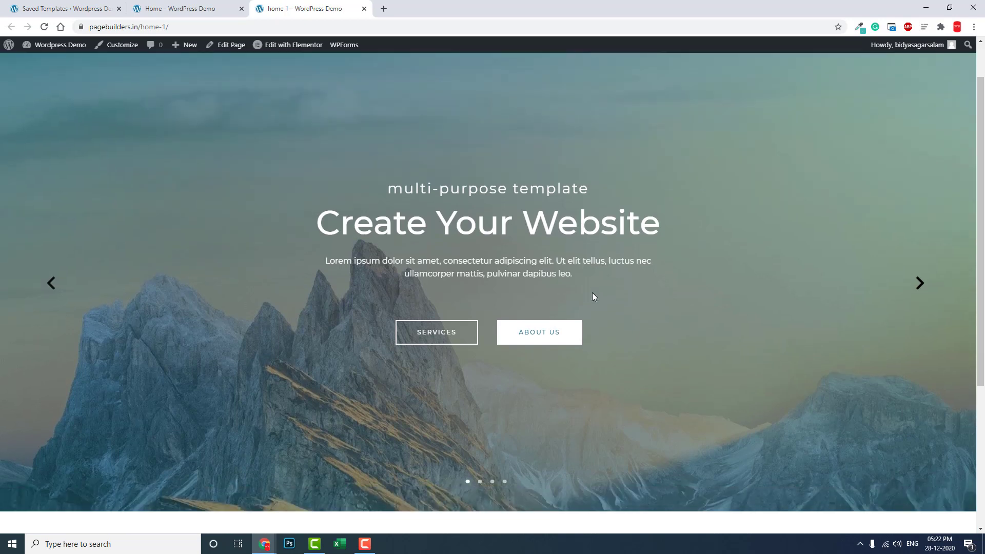
- Advance the home 1 carousel two slides to reach the Call To Action slide
left_click(918, 283)
left_click(919, 245)
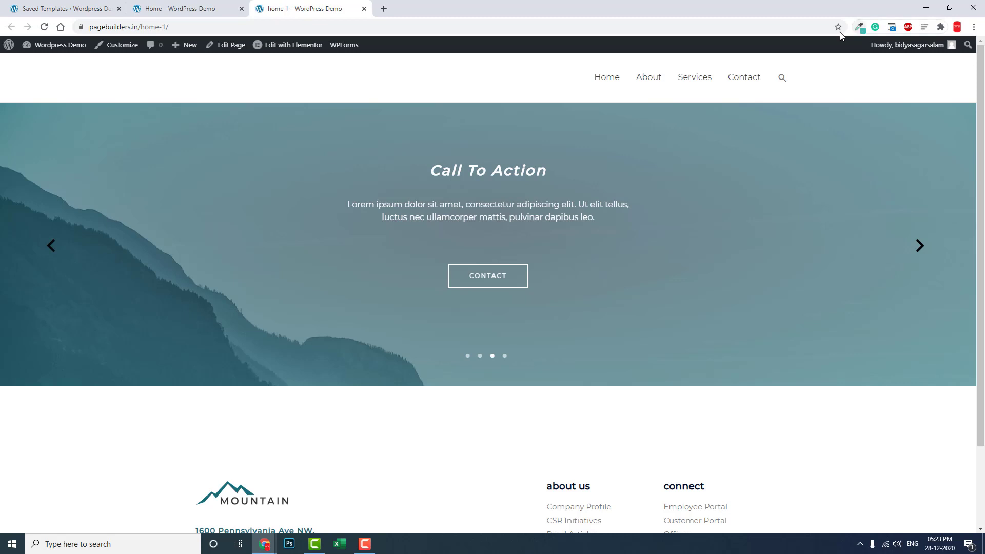
scroll(629, 180, "down", 1)
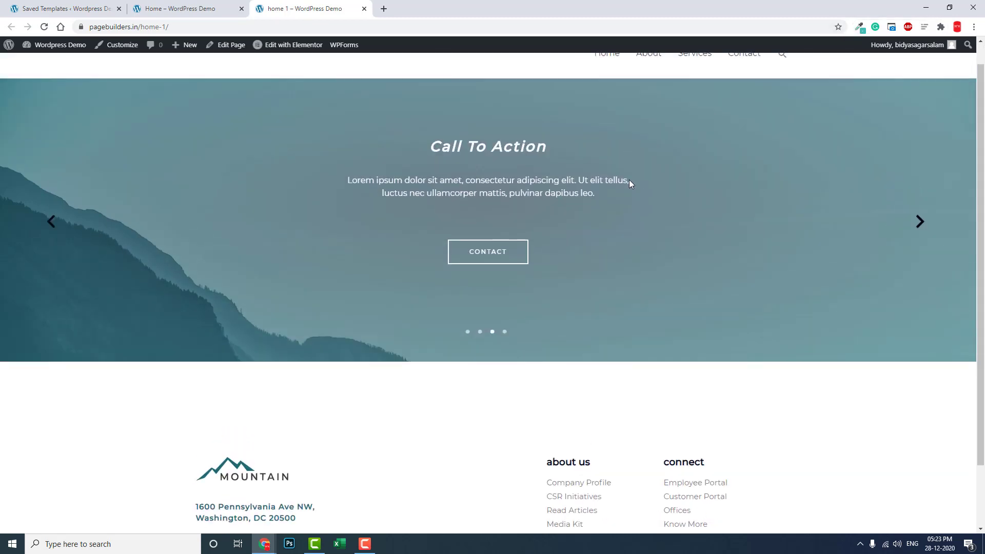
scroll(629, 180, "up", 1)
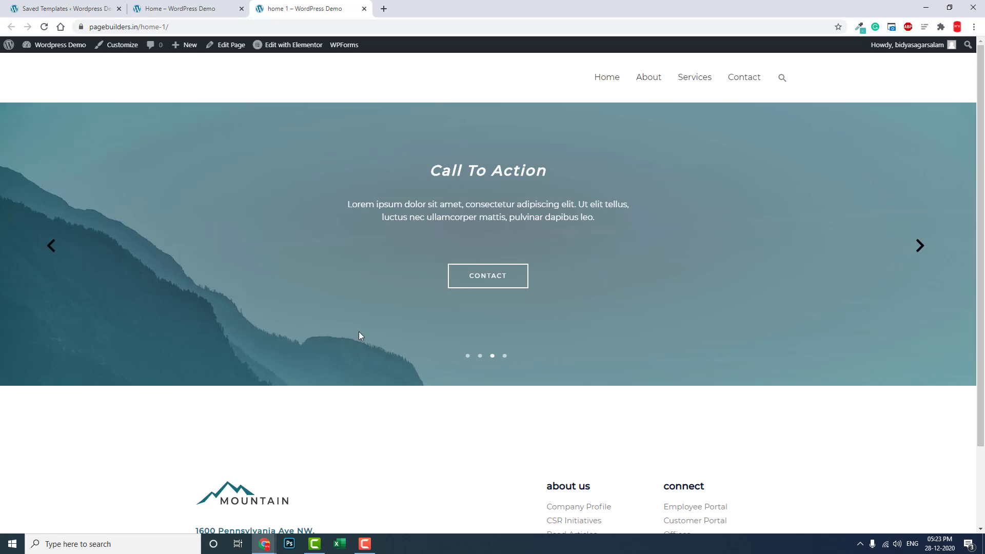
- Run the carousel through services, Call To Action and gallery back to Create Your Website
left_click(470, 357)
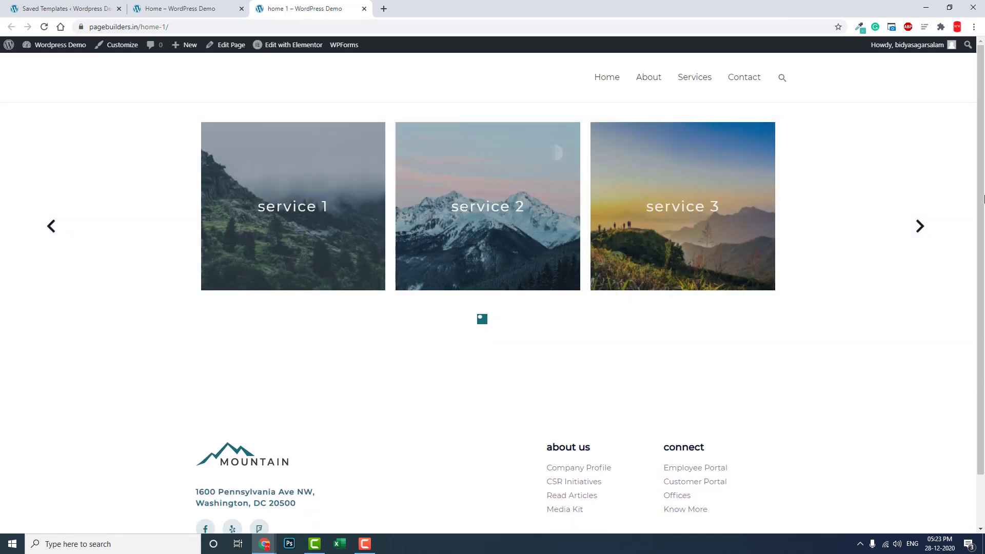
left_click(917, 227)
left_click(918, 245)
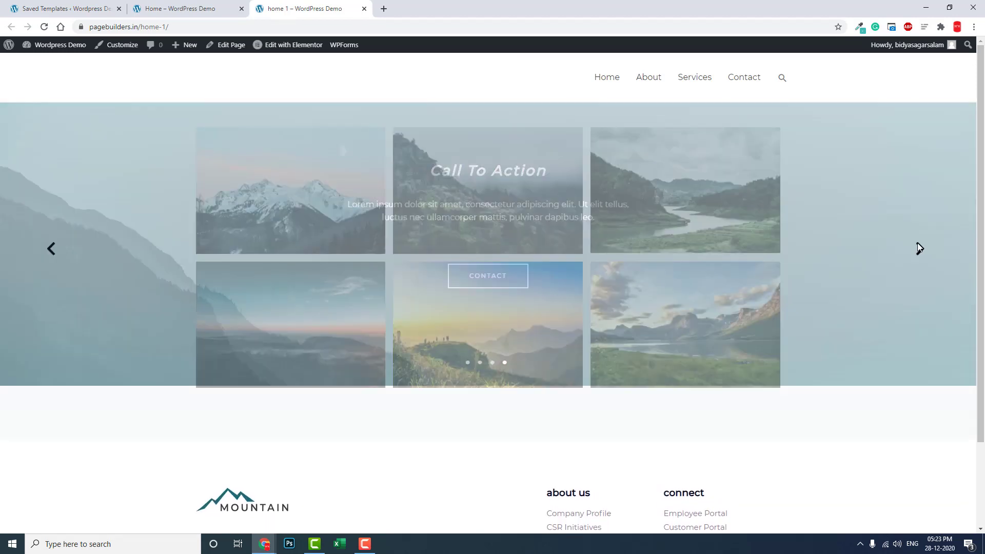
left_click(919, 272)
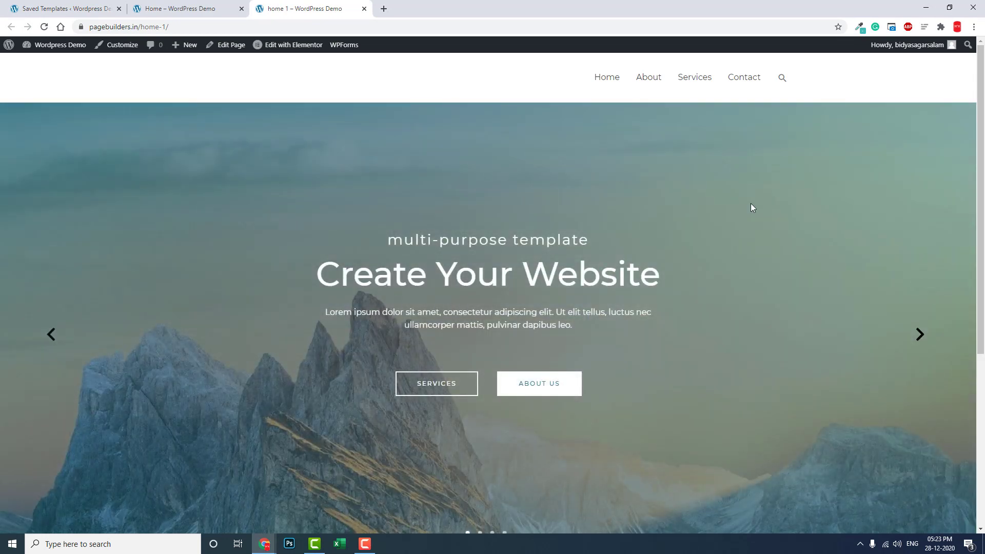
scroll(751, 204, "down", 1)
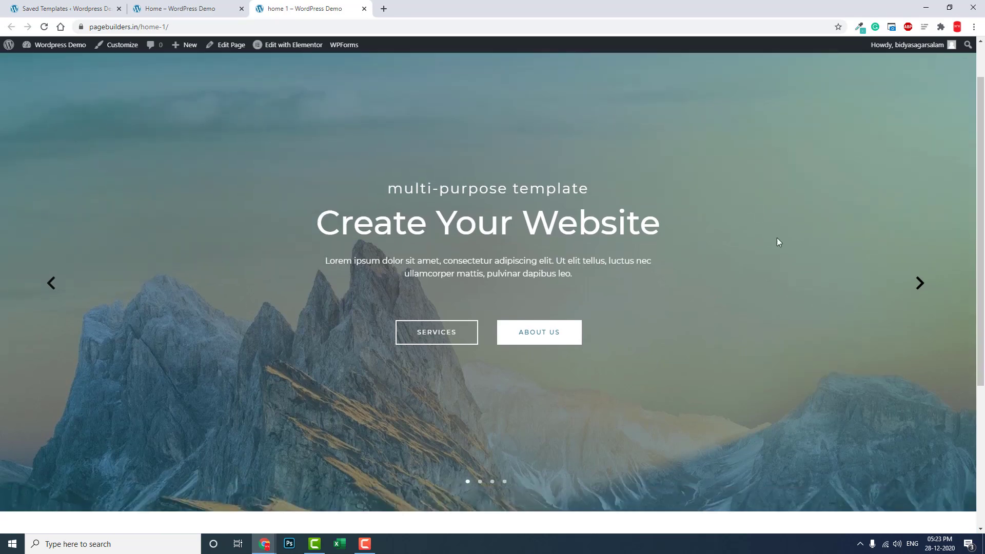
- Cycle the carousel through all four slides once more, ending on Create Your Website
left_click(918, 283)
left_click(51, 237)
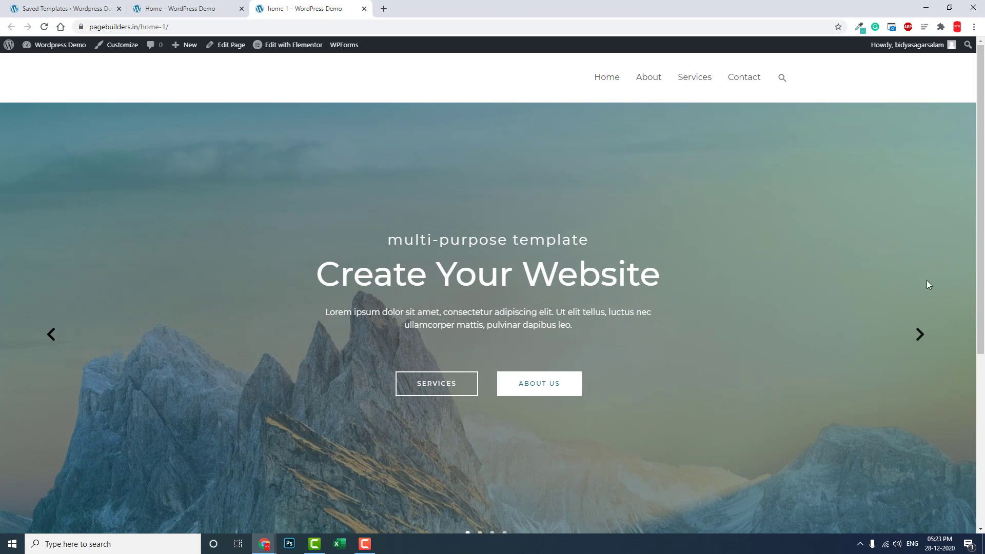
left_click(920, 335)
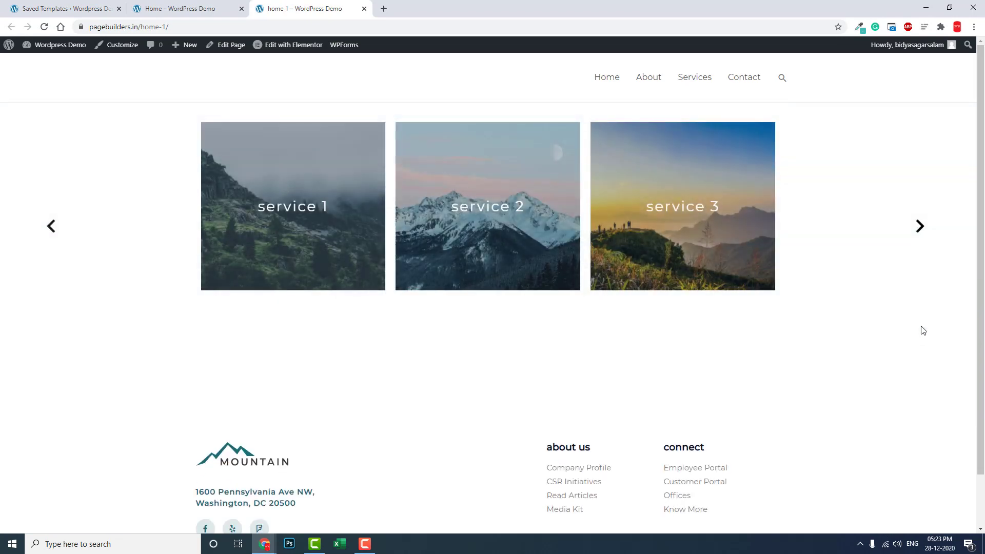
left_click(919, 226)
left_click(919, 231)
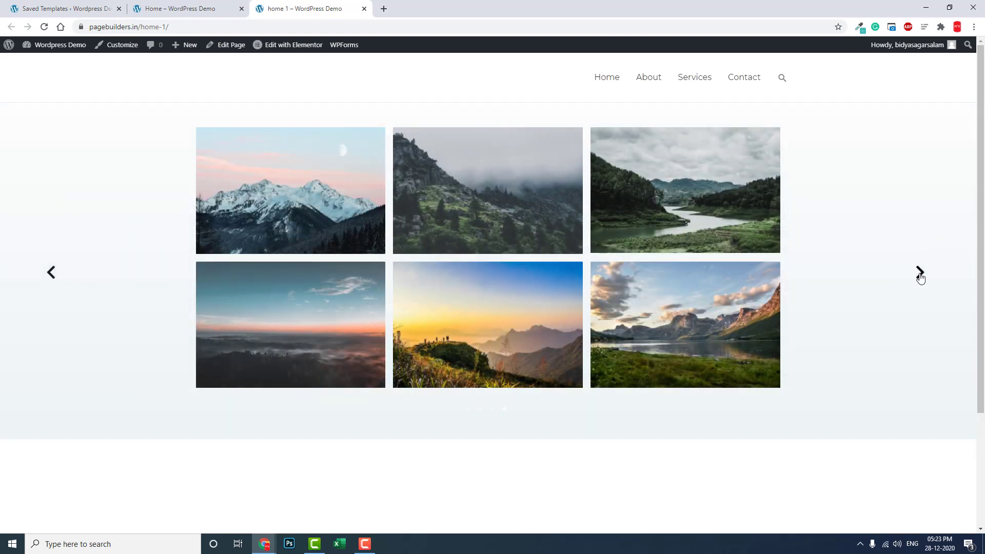
left_click(918, 271)
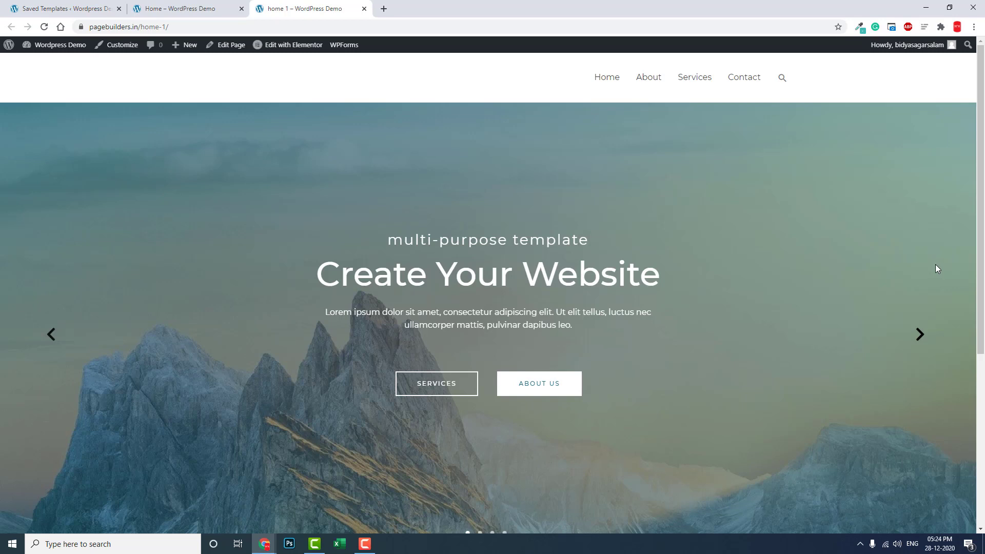
scroll(634, 240, "down", 1)
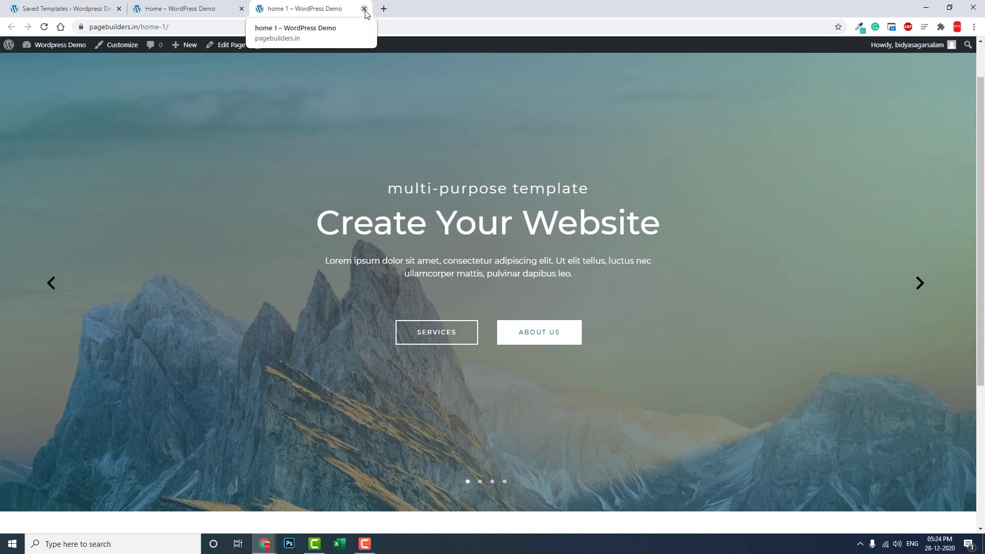
- Open home 1 in Elementor, then switch to the Home page and open it in Elementor too
left_click(294, 45)
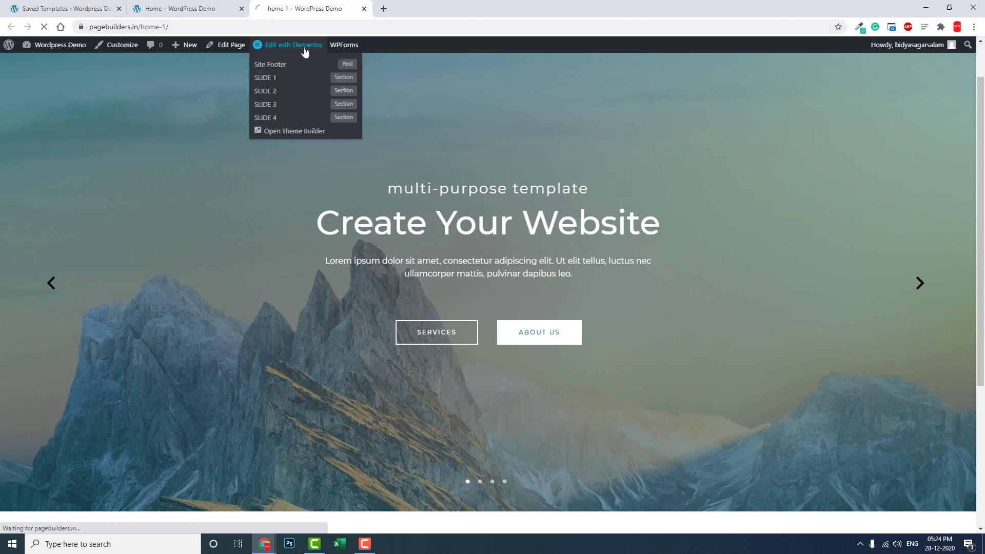
left_click(185, 8)
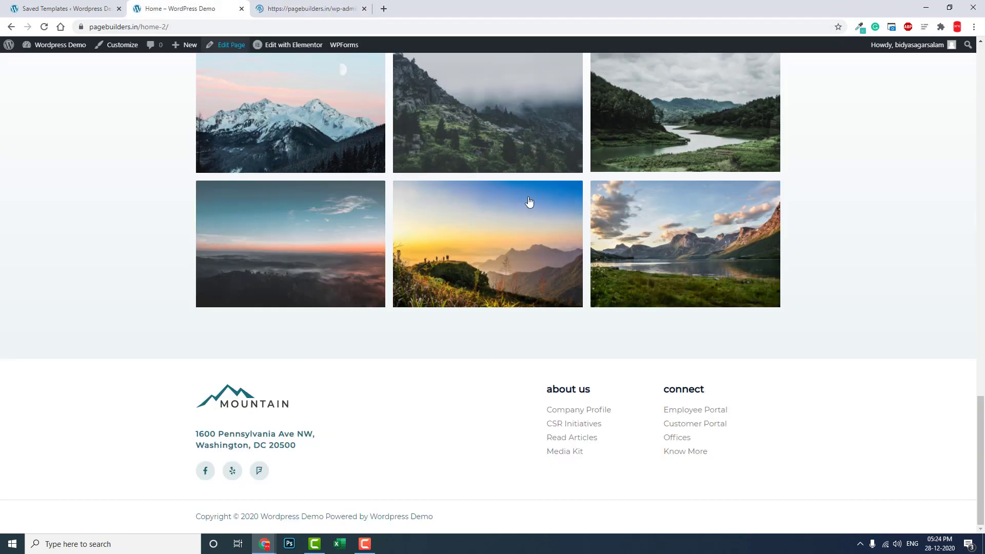
scroll(557, 206, "up", 5)
scroll(556, 206, "up", 5)
scroll(563, 206, "up", 5)
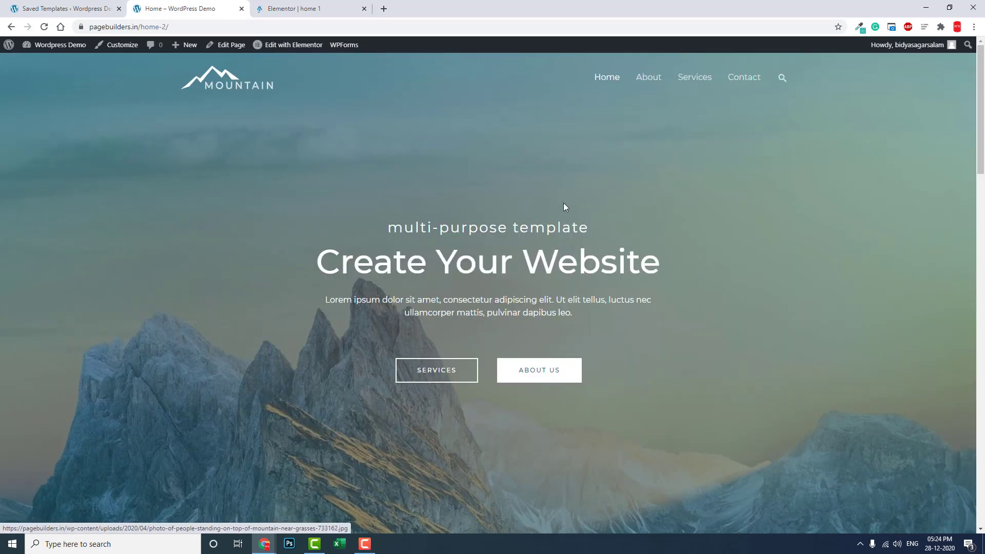
scroll(562, 206, "down", 4)
scroll(562, 206, "down", 5)
scroll(562, 206, "down", 5)
scroll(562, 206, "up", 5)
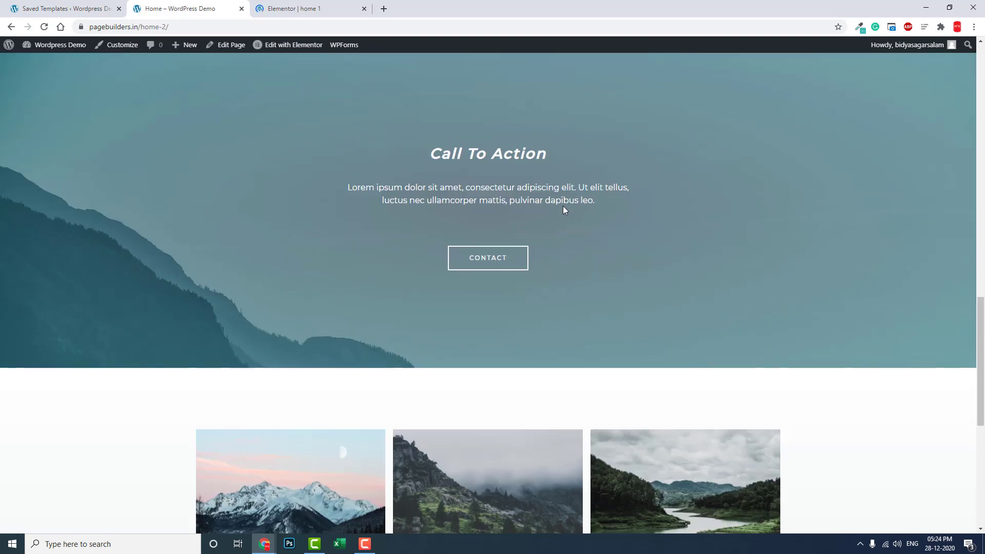
scroll(563, 205, "up", 8)
scroll(563, 206, "up", 1)
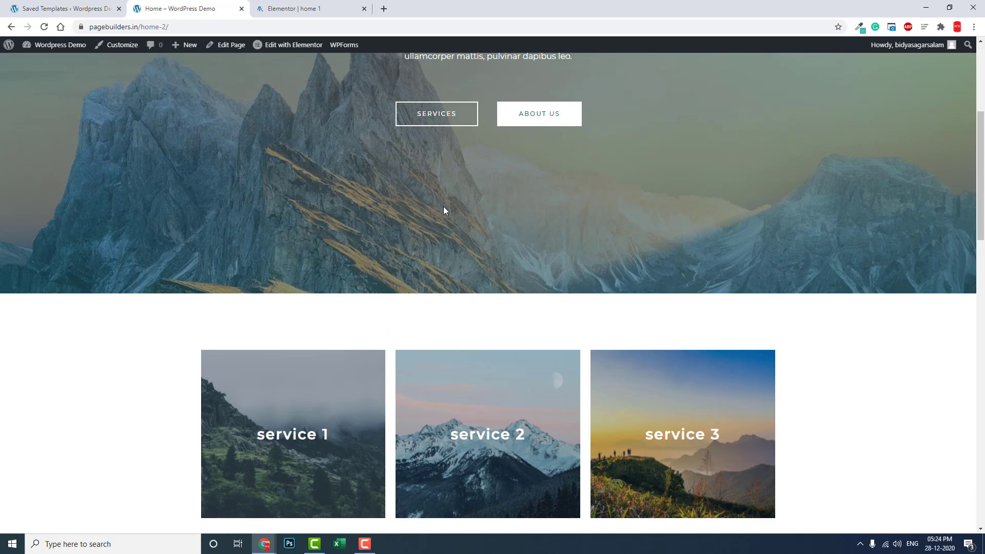
scroll(443, 206, "up", 5)
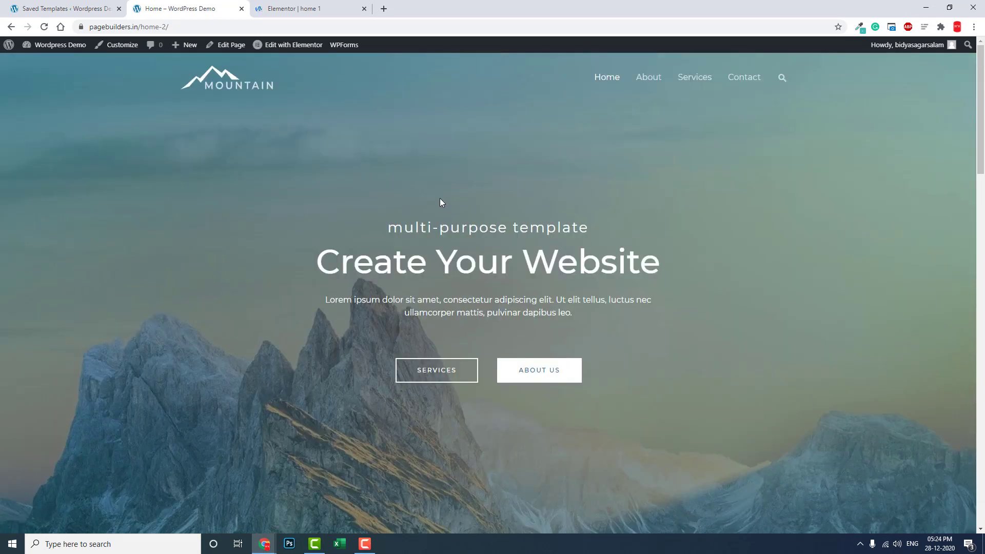
left_click(297, 47)
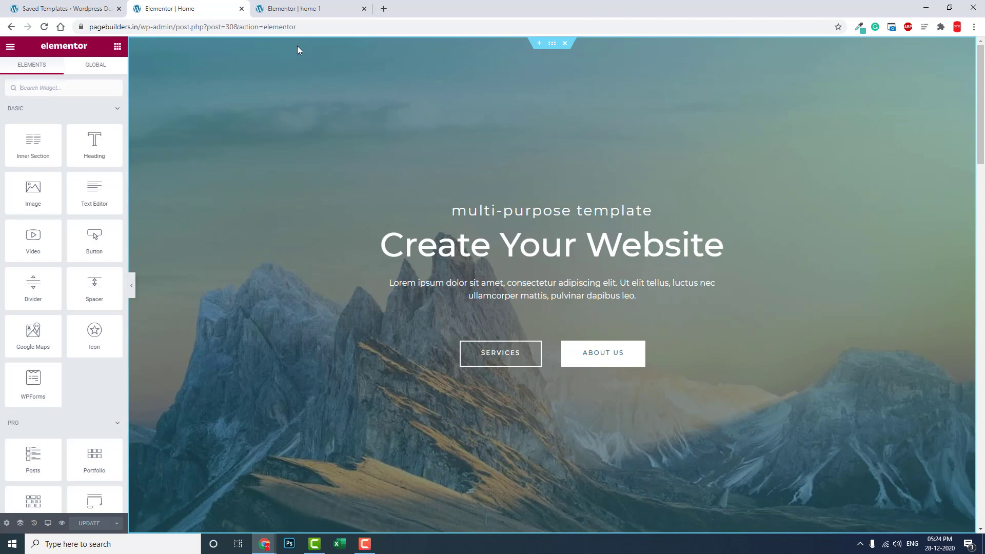
scroll(449, 92, "down", 5)
scroll(449, 92, "down", 5)
scroll(444, 108, "down", 5)
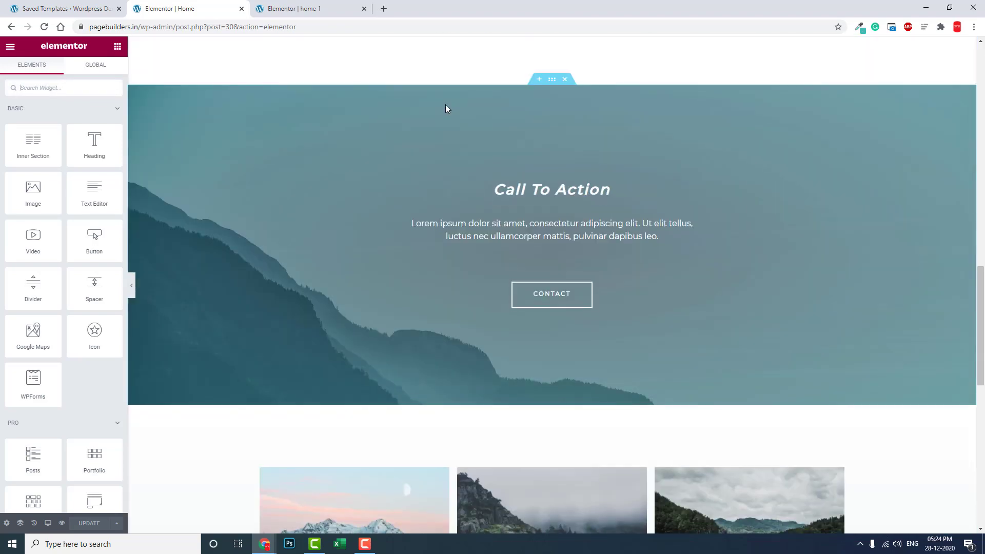
scroll(444, 108, "down", 4)
scroll(444, 113, "up", 5)
scroll(443, 113, "up", 5)
scroll(443, 113, "up", 3)
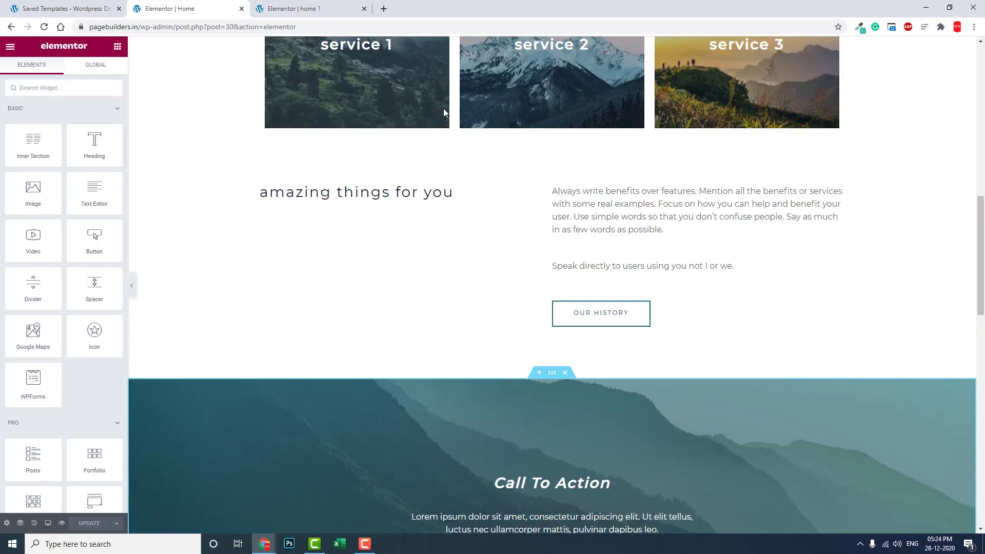
scroll(443, 113, "up", 4)
scroll(443, 112, "up", 5)
scroll(444, 113, "up", 5)
scroll(444, 113, "up", 3)
right_click(553, 50)
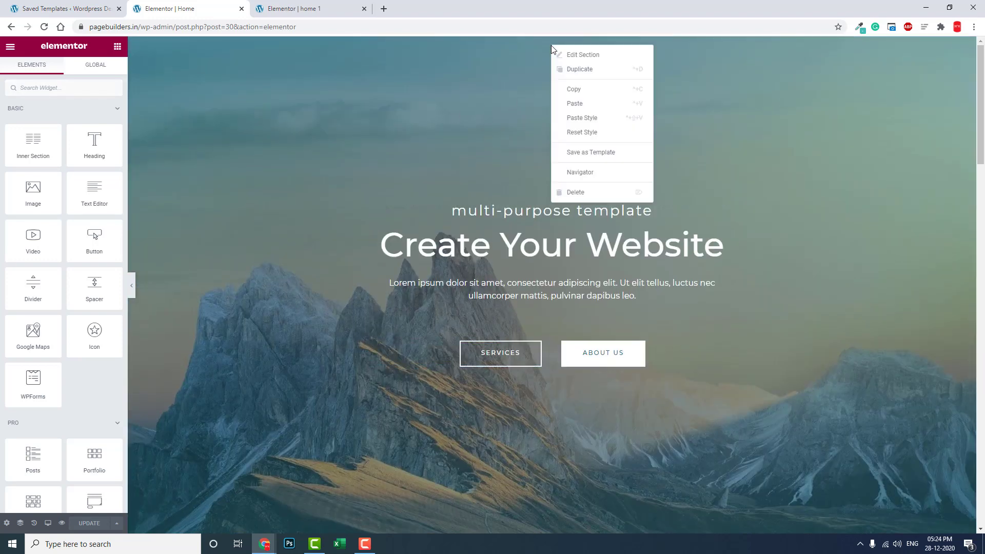
left_click(591, 154)
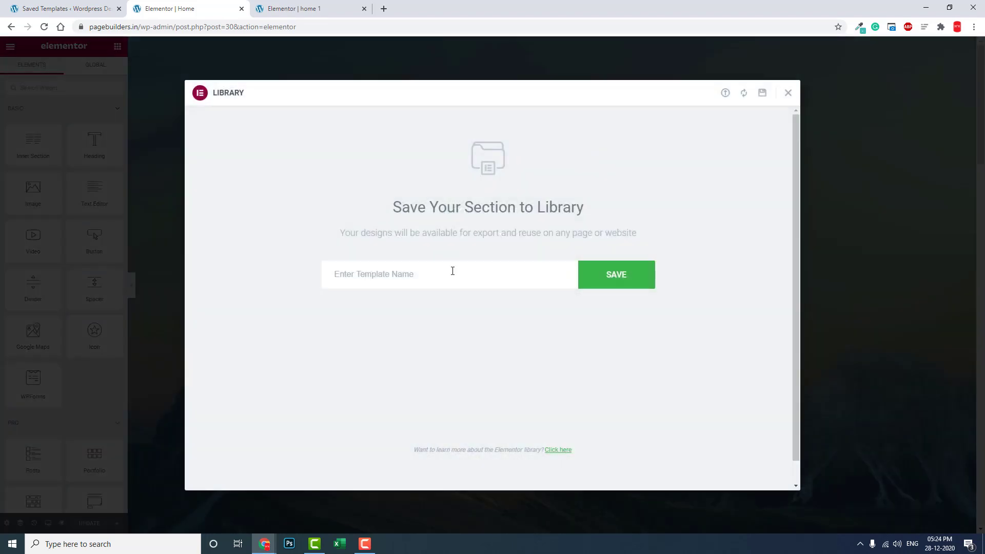
left_click(788, 95)
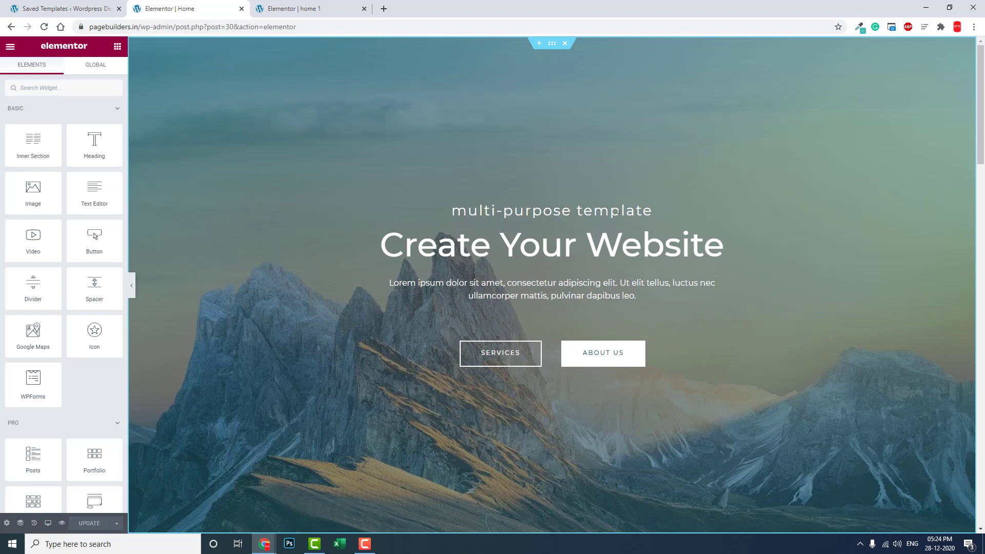
scroll(586, 167, "down", 6)
scroll(585, 167, "down", 4)
- Delete the existing Advanced Carousel from home 1 and start a new section in its place
left_click(66, 9)
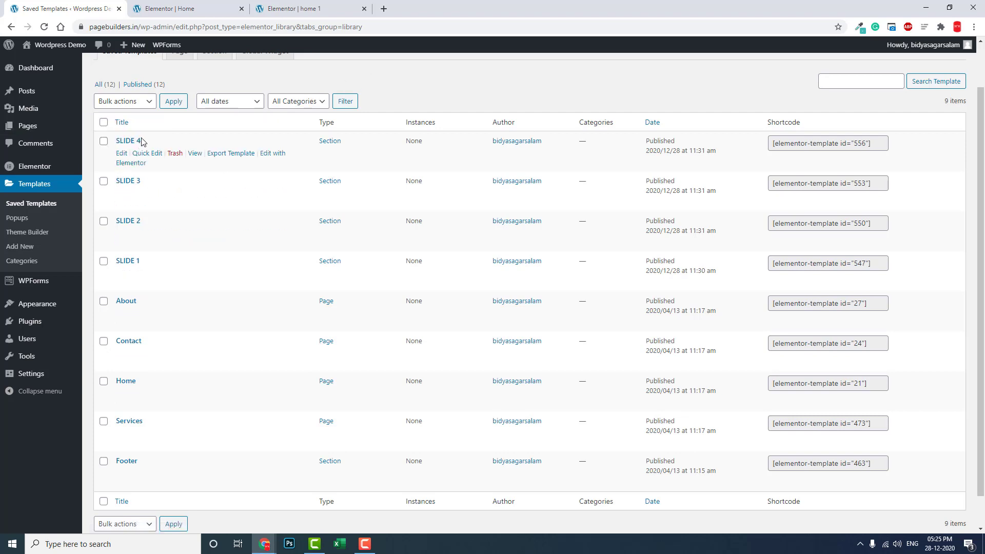
left_click(292, 8)
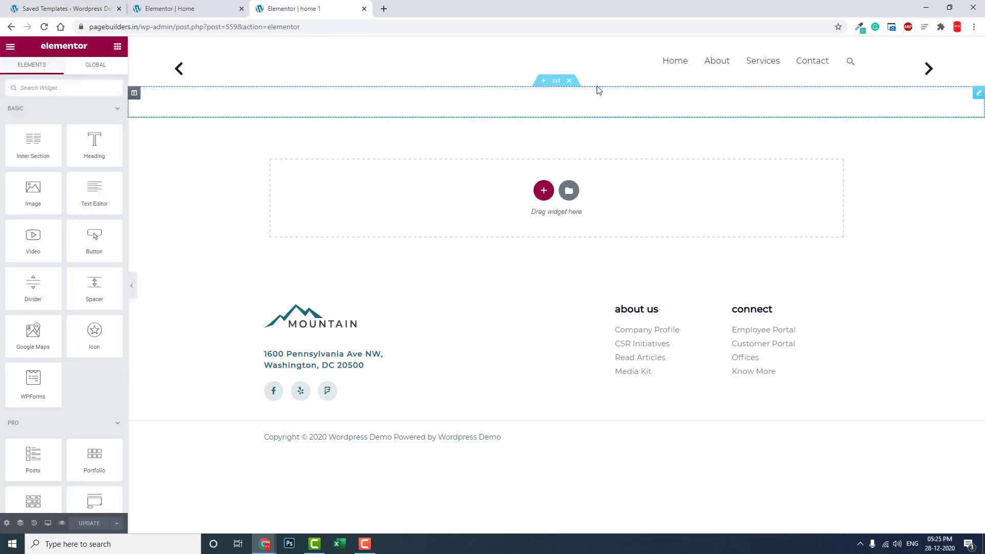
right_click(548, 108)
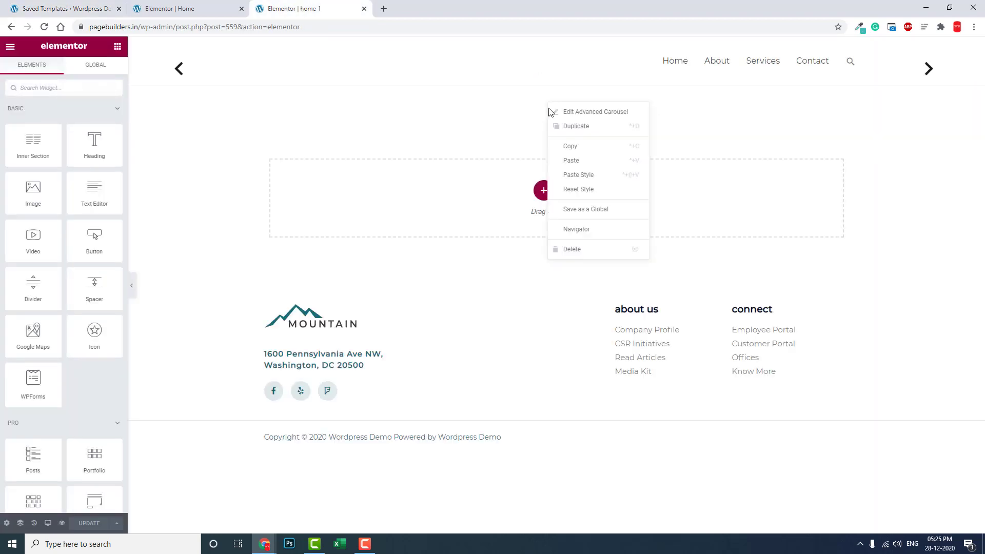
left_click(588, 249)
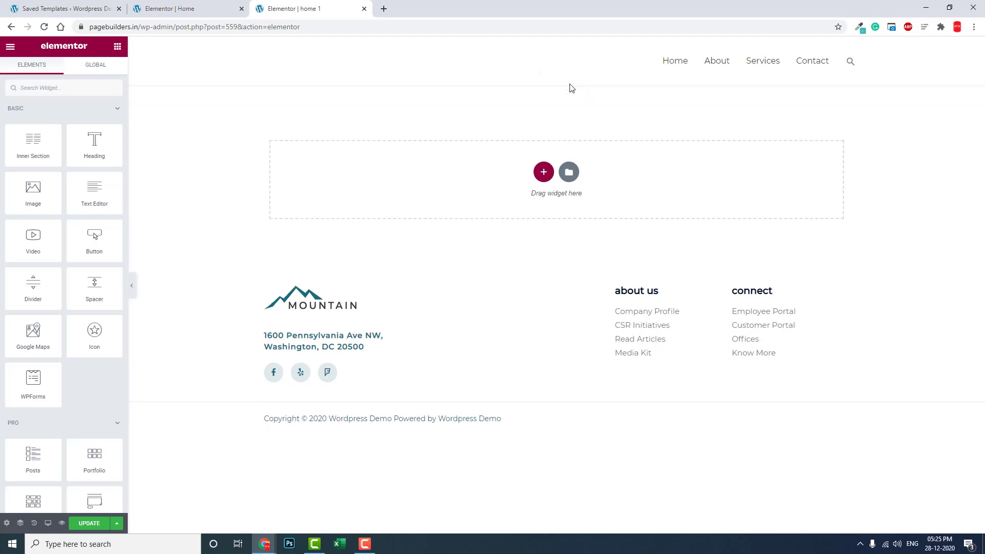
left_click(543, 171)
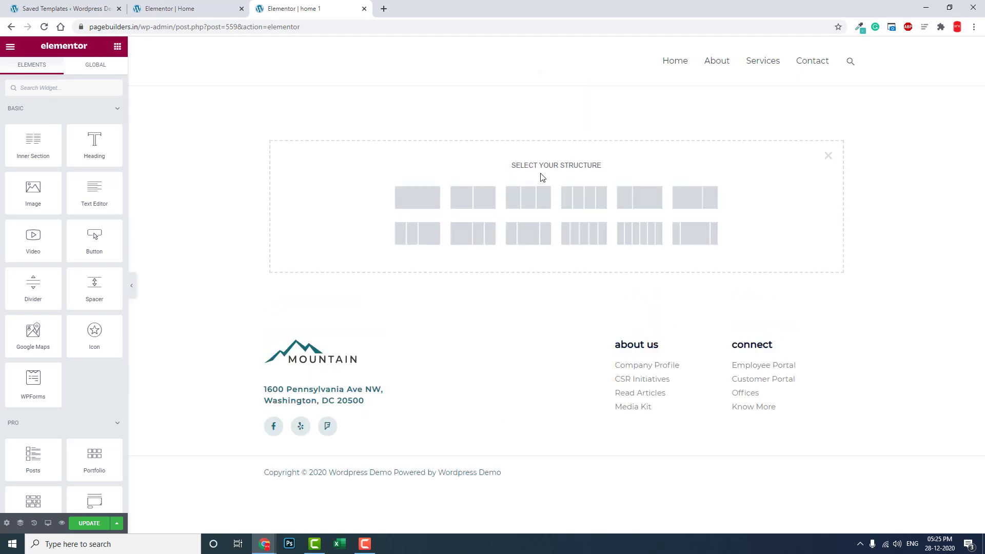
- Create a one-column section with Full Width content and No Gap between columns
left_click(418, 197)
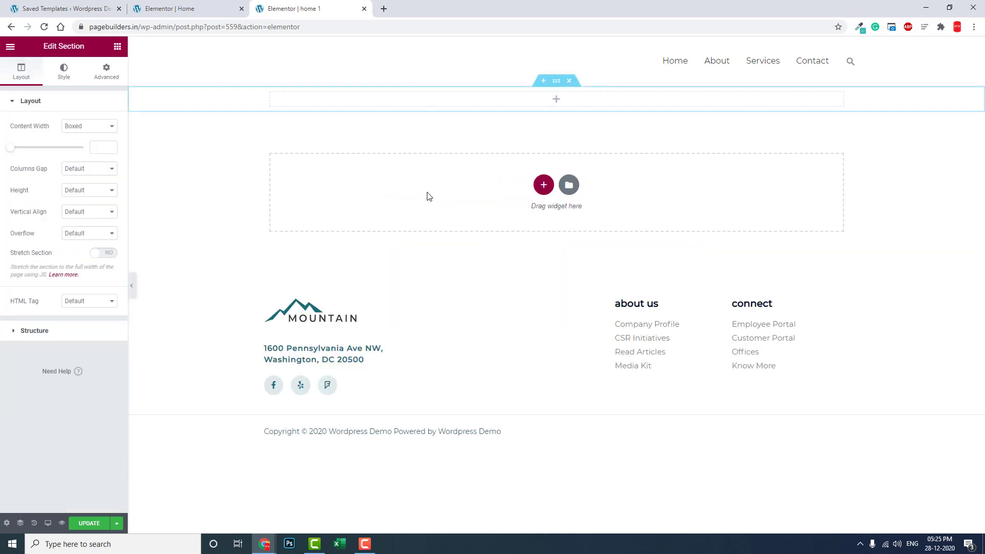
left_click(89, 126)
left_click(90, 146)
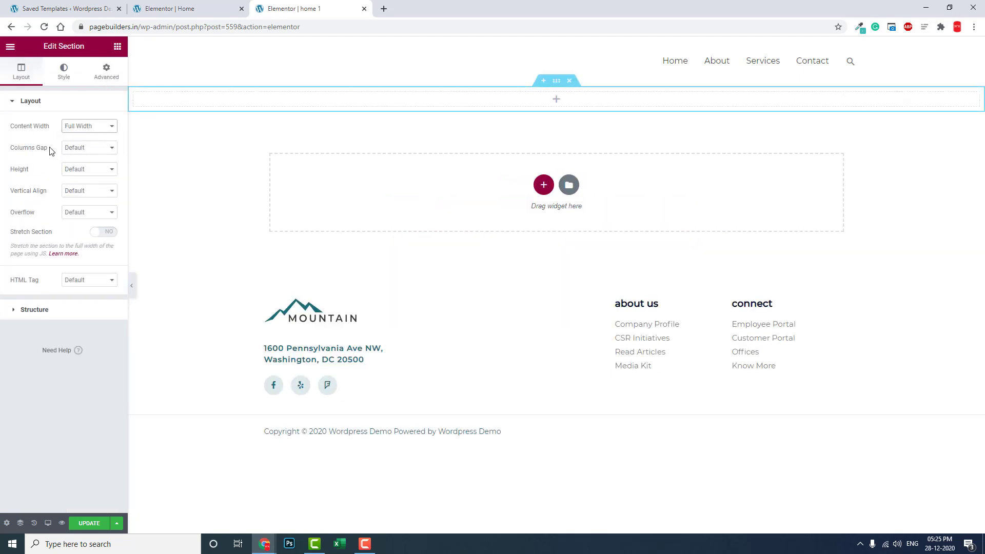
left_click(90, 147)
left_click(79, 167)
- Drag an Advanced Carousel widget into the new section
left_click(117, 47)
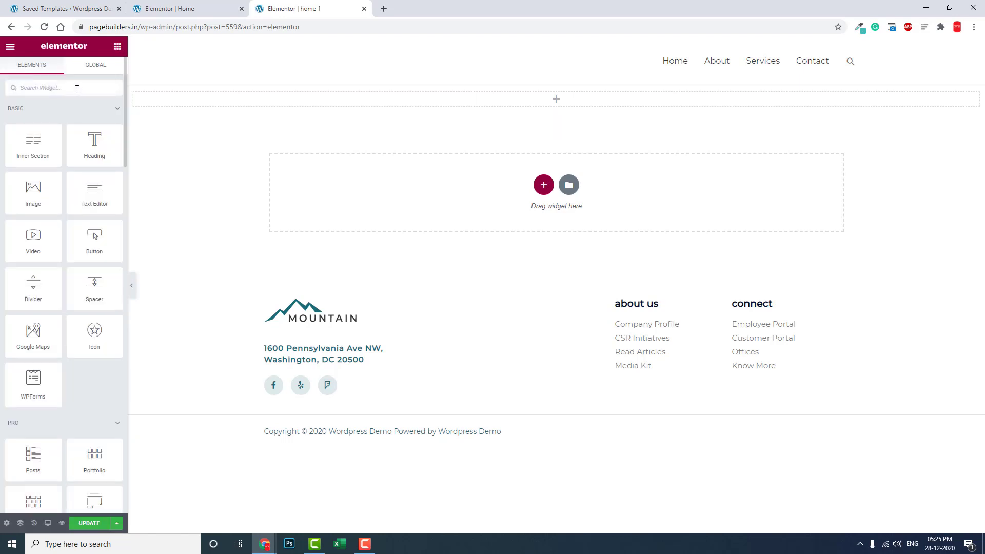
type("co")
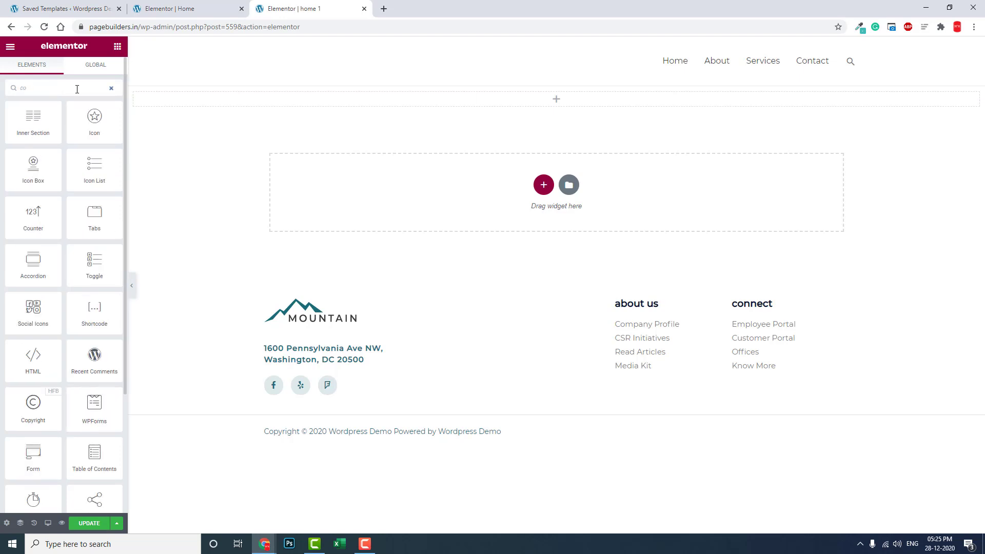
type("r")
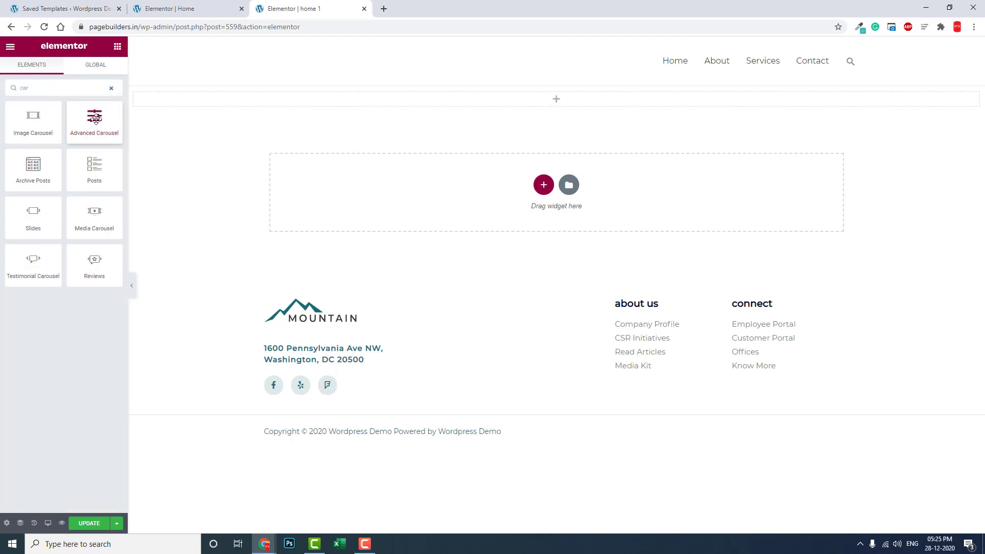
left_click_drag(94, 119, 595, 103)
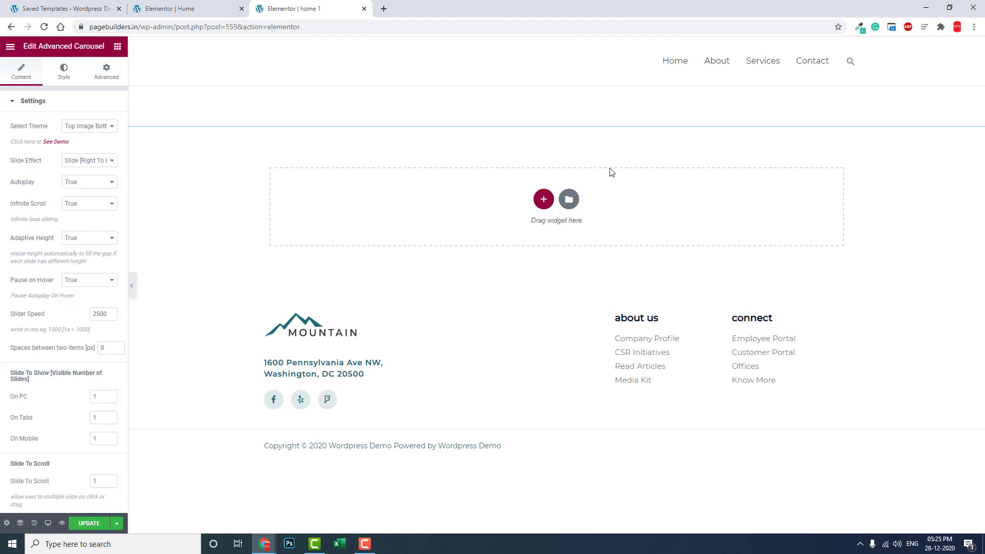
- View the Ultimate Carousel For Elementor plugin details in WordPress admin, then return to home 1's editor
left_click(65, 9)
mouse_move(31, 241)
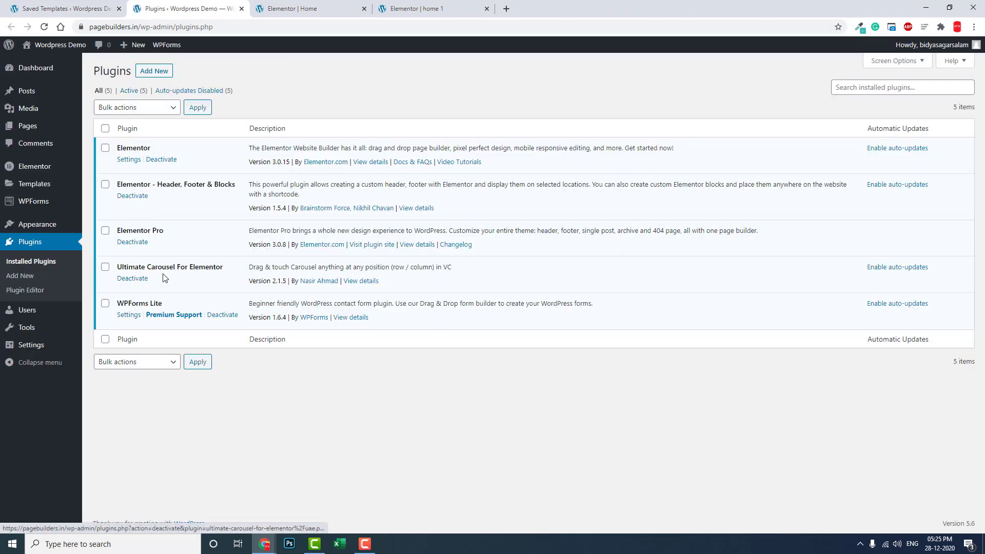
left_click(356, 282)
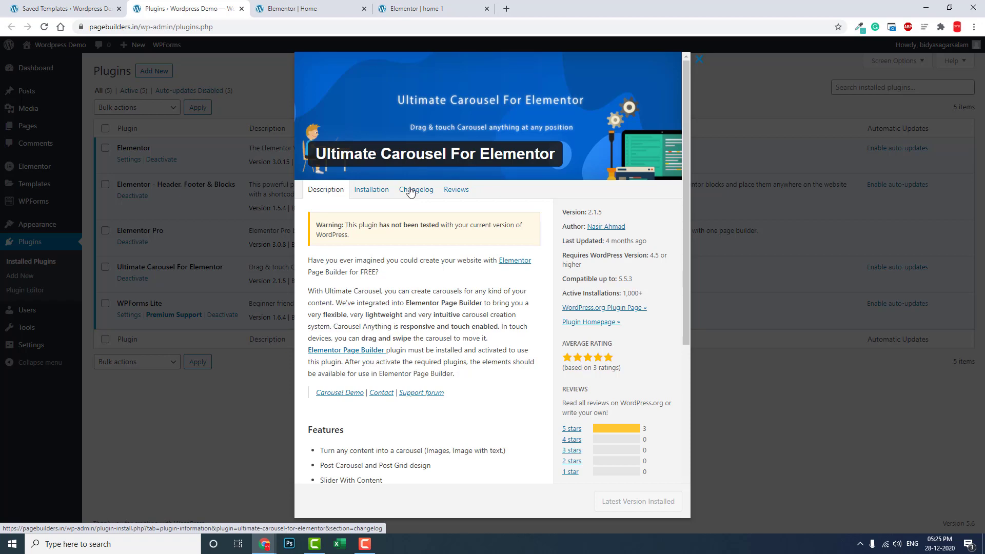
left_click(424, 9)
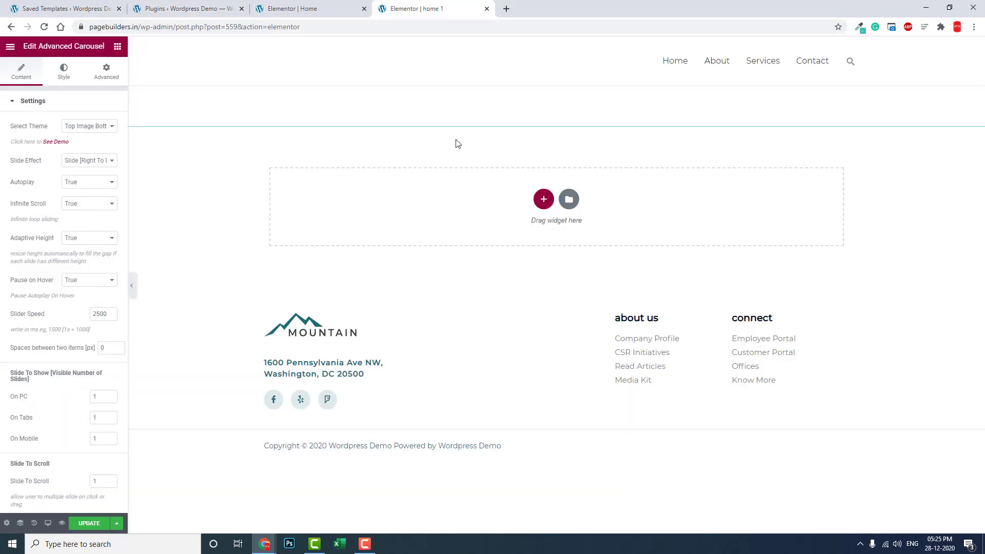
mouse_move(556, 103)
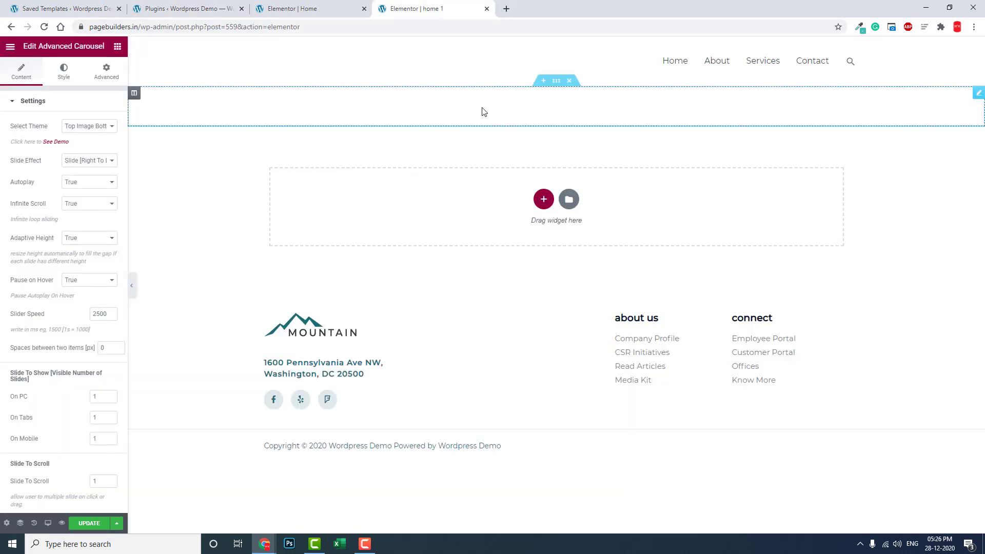
- Copy the SLIDE 1 shortcode from Saved Templates into the first slide's description
left_click(64, 72)
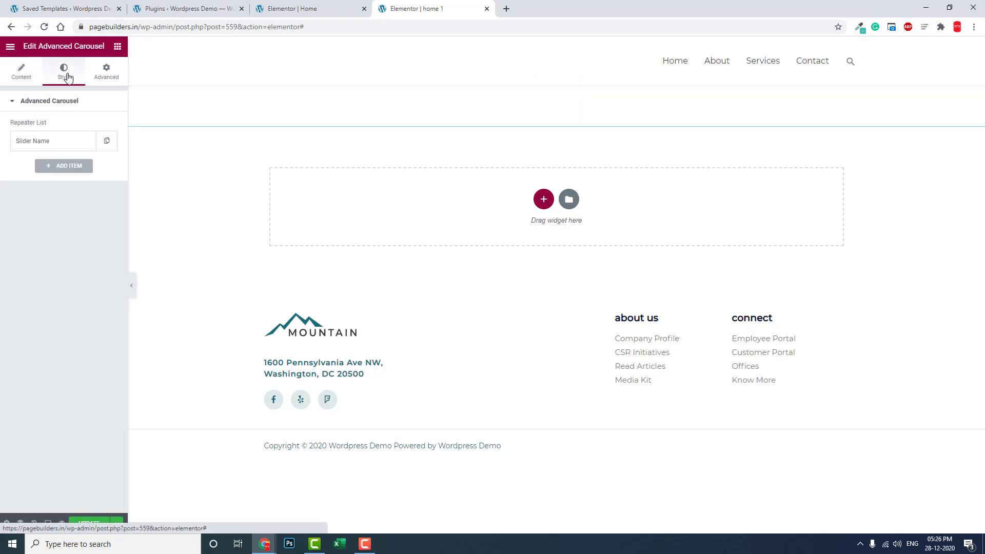
left_click(54, 140)
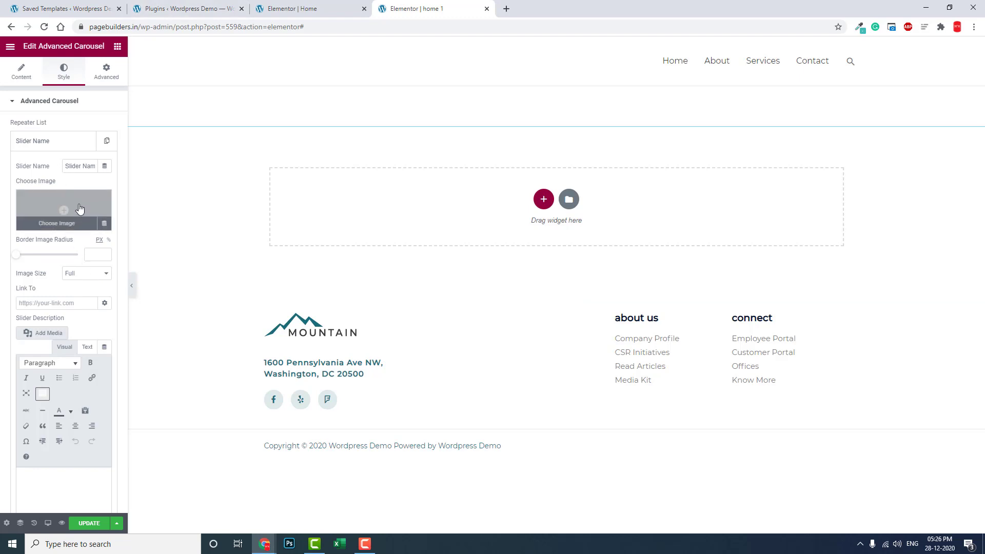
left_click(156, 8)
left_click(66, 8)
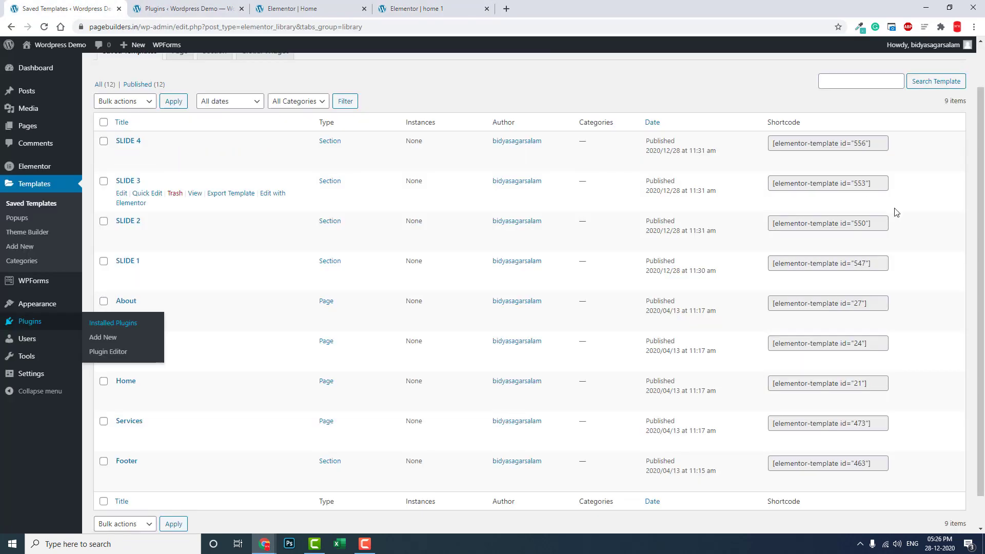
mouse_move(462, 270)
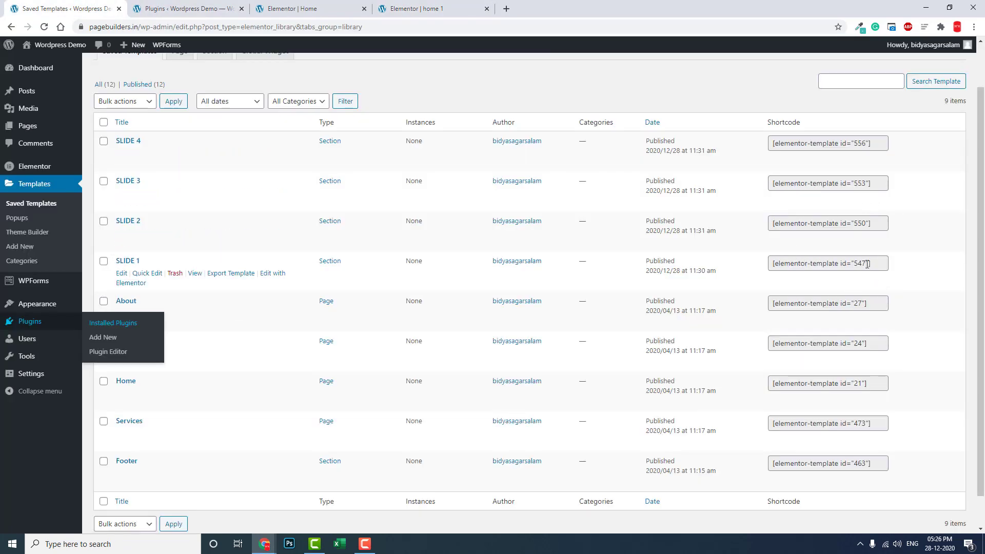
left_click(868, 263)
key("ctrl+c")
left_click(431, 9)
left_click(46, 486)
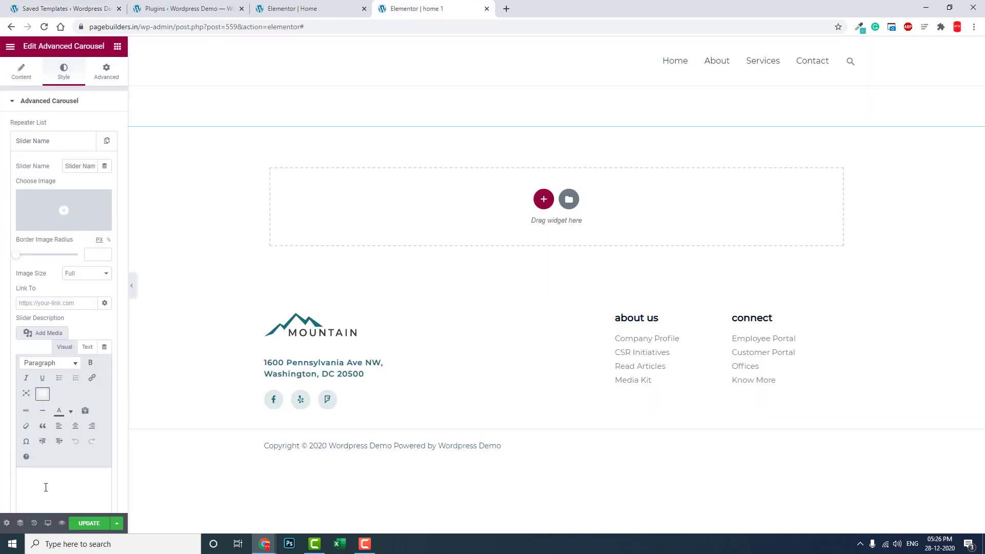
key("ctrl+v")
- Duplicate the slide and replace the copy's description with the SLIDE 2 shortcode
left_click(62, 141)
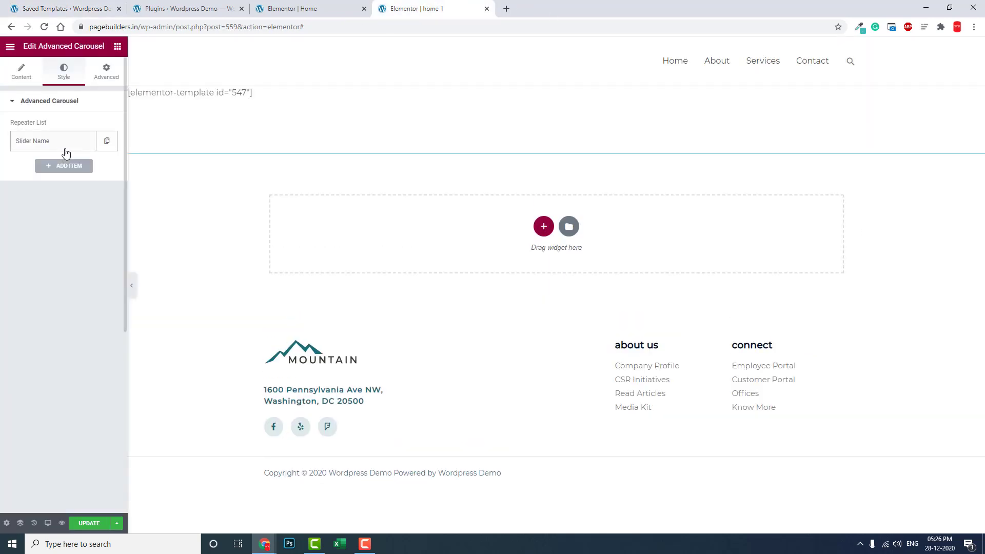
left_click(107, 141)
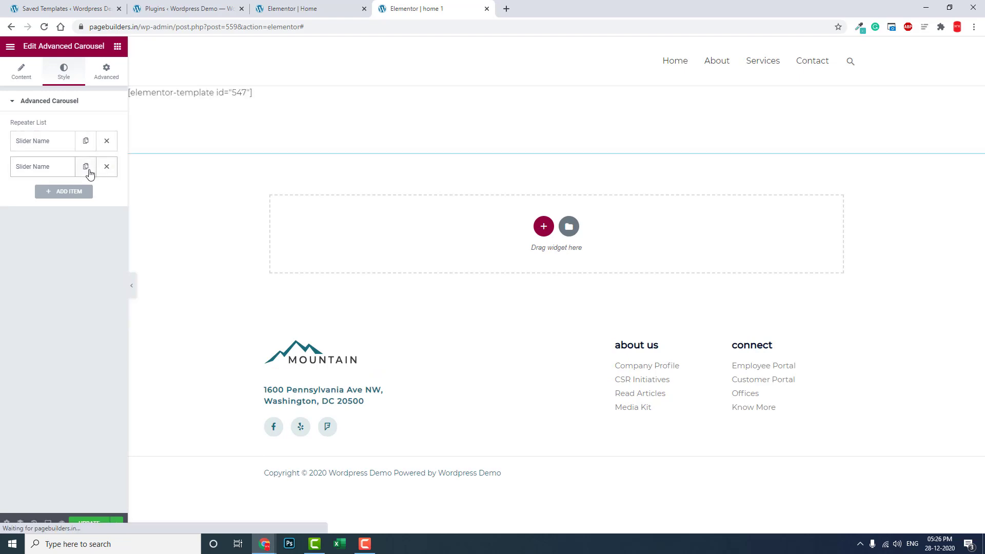
left_click(68, 167)
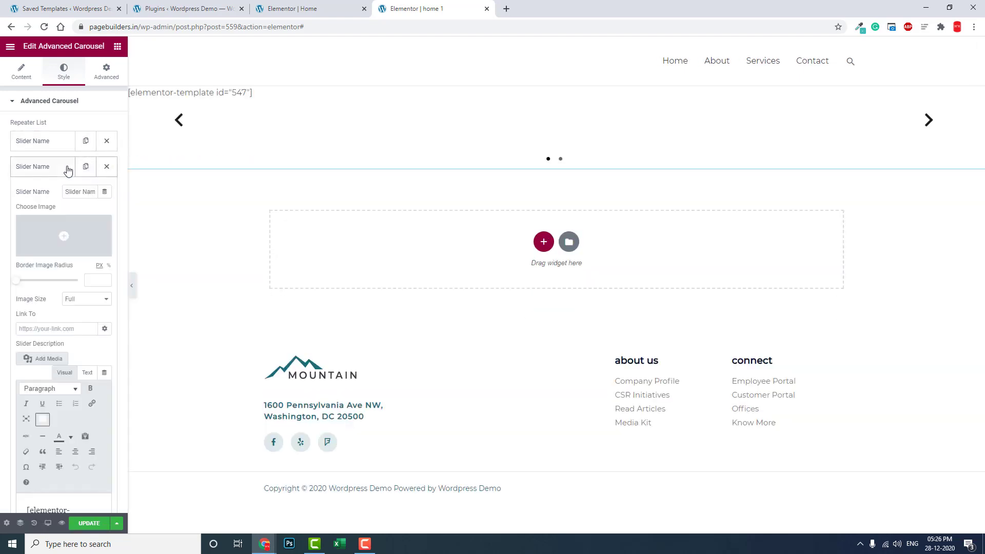
scroll(57, 262, "down", 2)
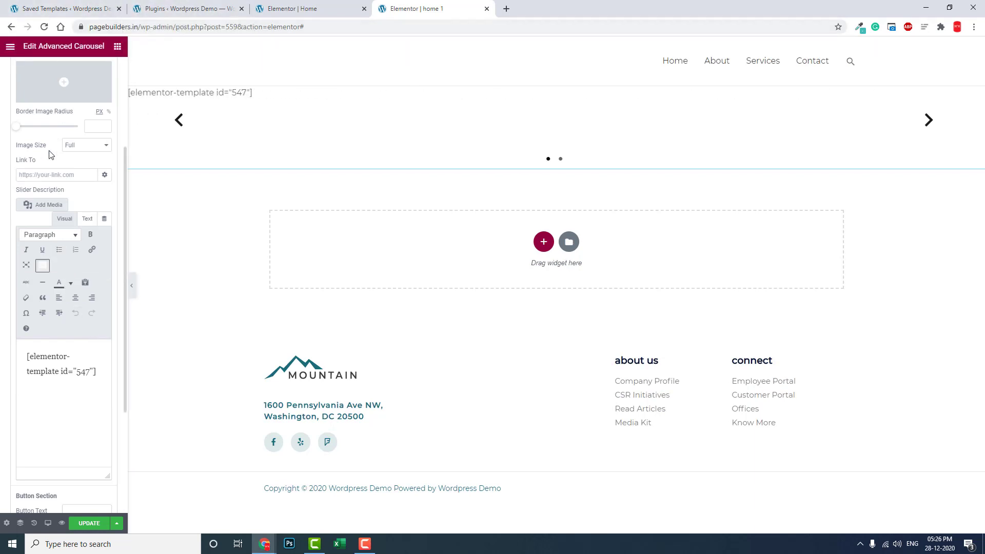
scroll(51, 156, "up", 3)
left_click(137, 7)
left_click(66, 8)
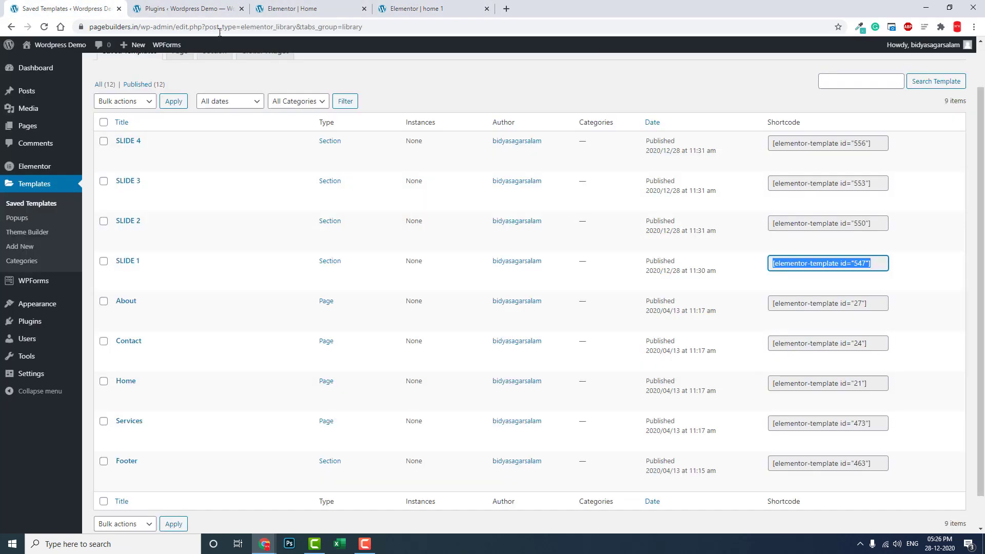
left_click(827, 223)
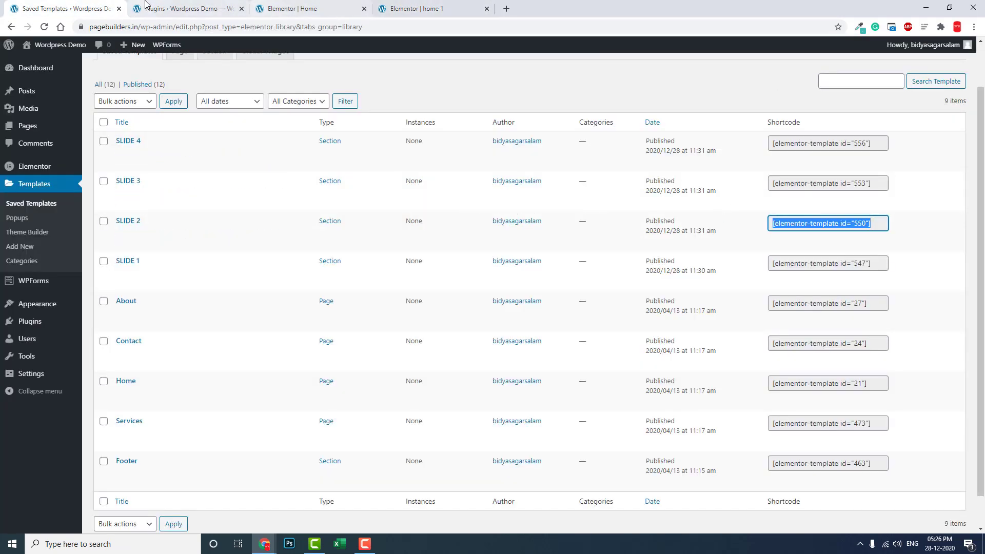
left_click(189, 8)
left_click(292, 8)
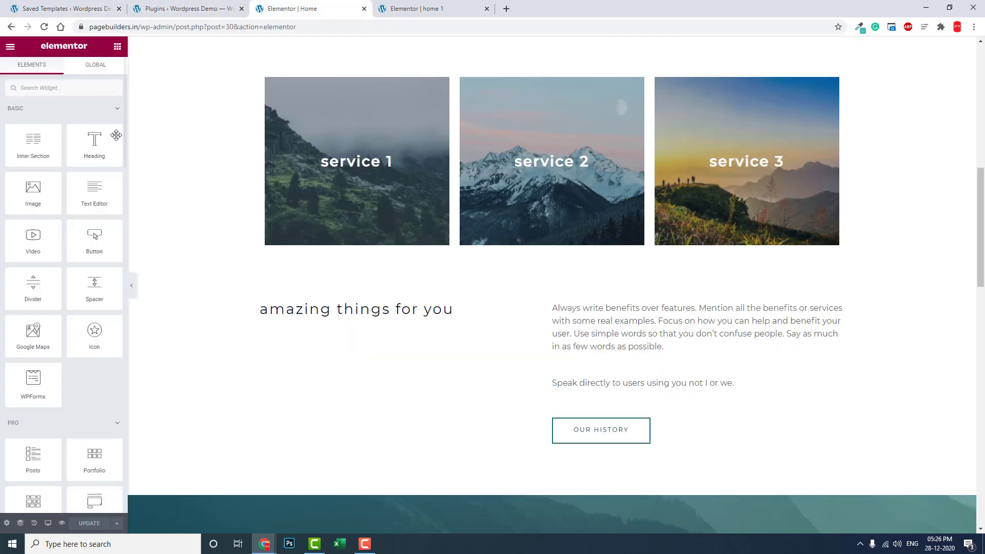
left_click(416, 8)
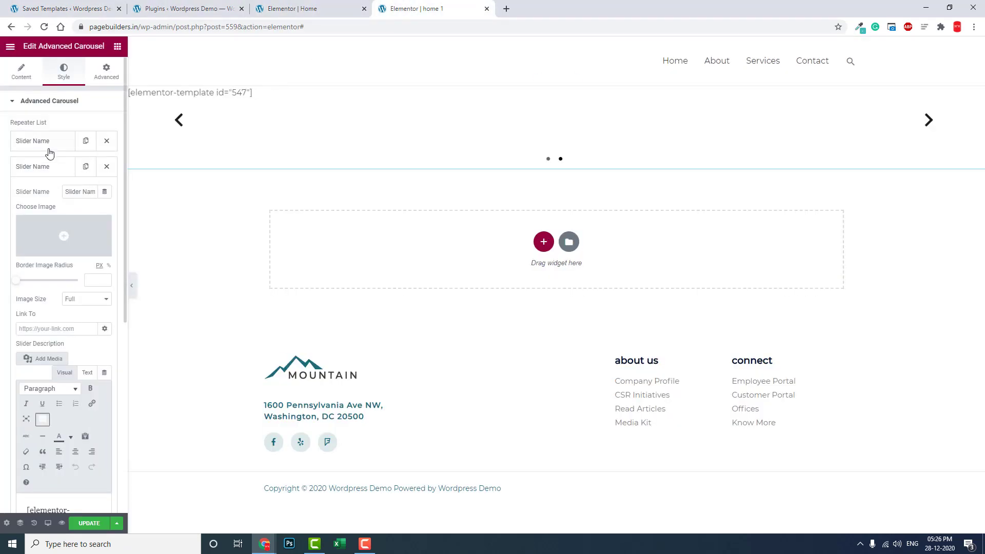
scroll(69, 323, "down", 2)
key("ctrl+a")
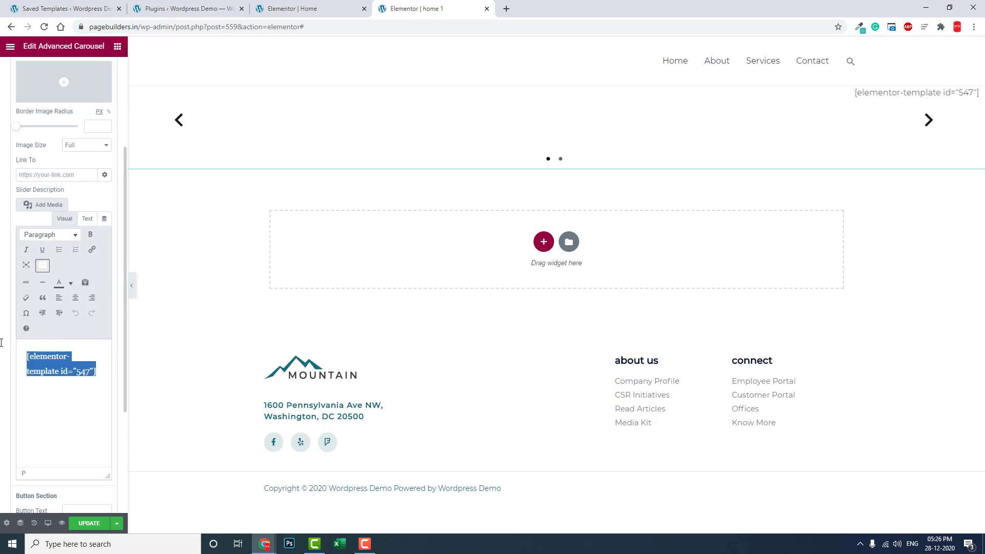
key("ctrl+v")
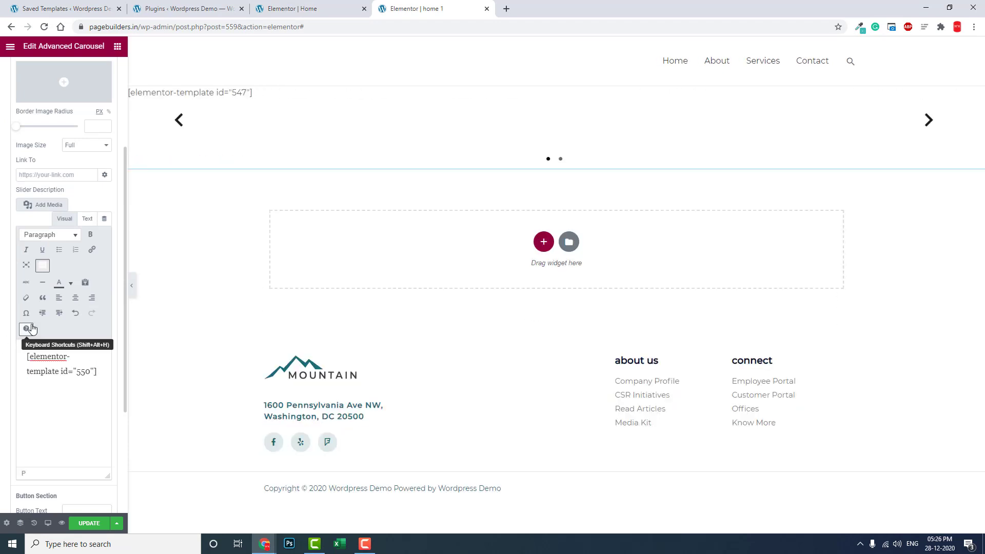
scroll(23, 231, "up", 5)
- Add a third slide carrying the SLIDE 3 shortcode from Saved Templates
left_click(61, 168)
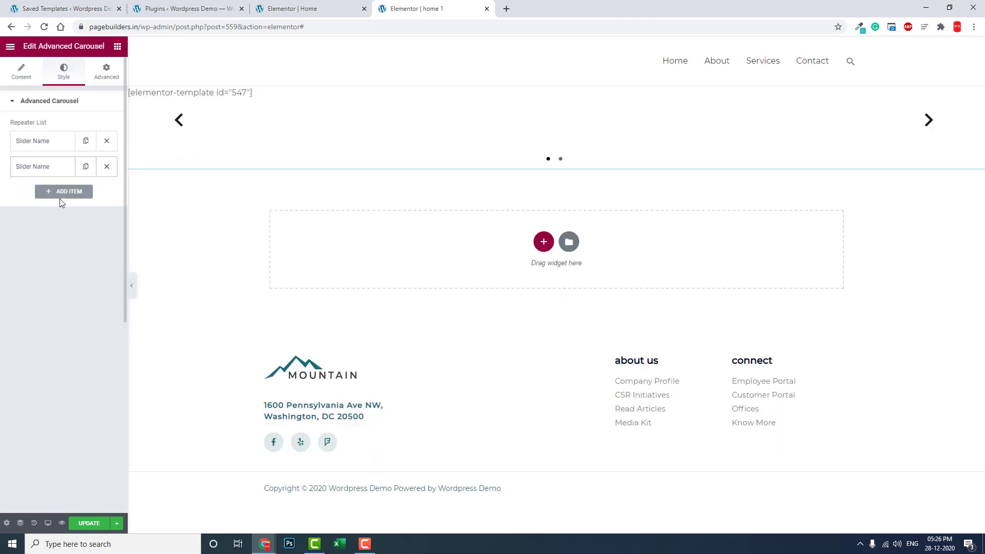
left_click(63, 191)
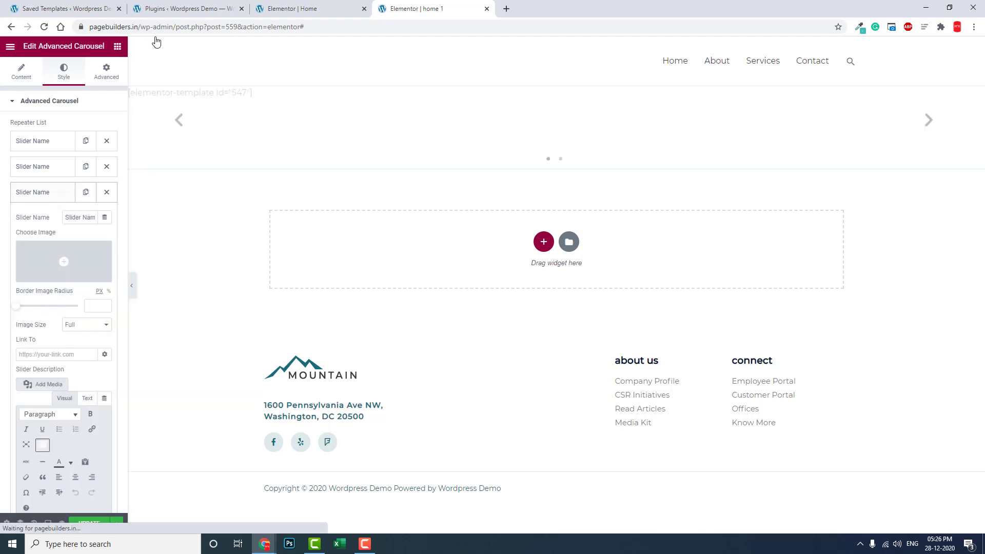
left_click(65, 8)
left_click(827, 183)
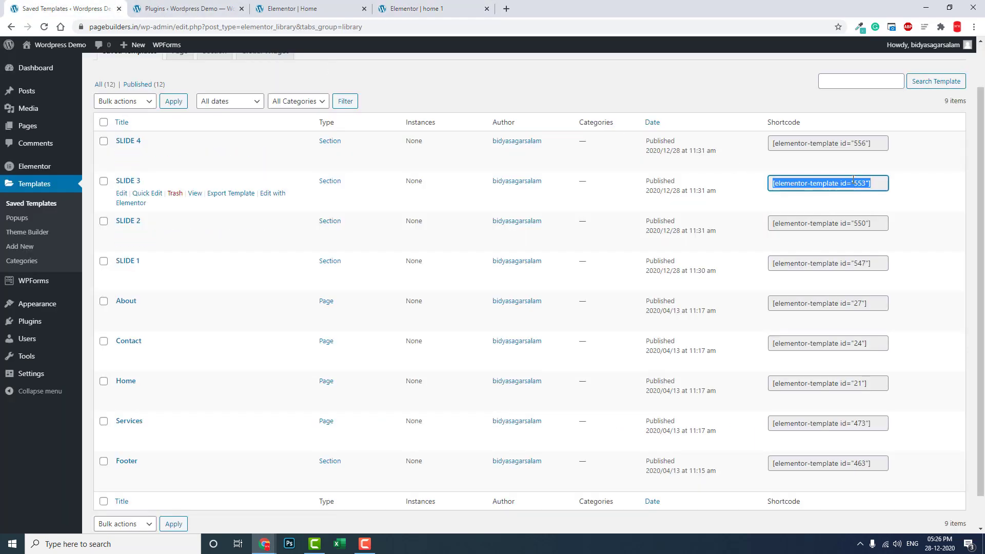
key("ctrl+c")
left_click(432, 9)
left_click(51, 325)
key("ctrl+v")
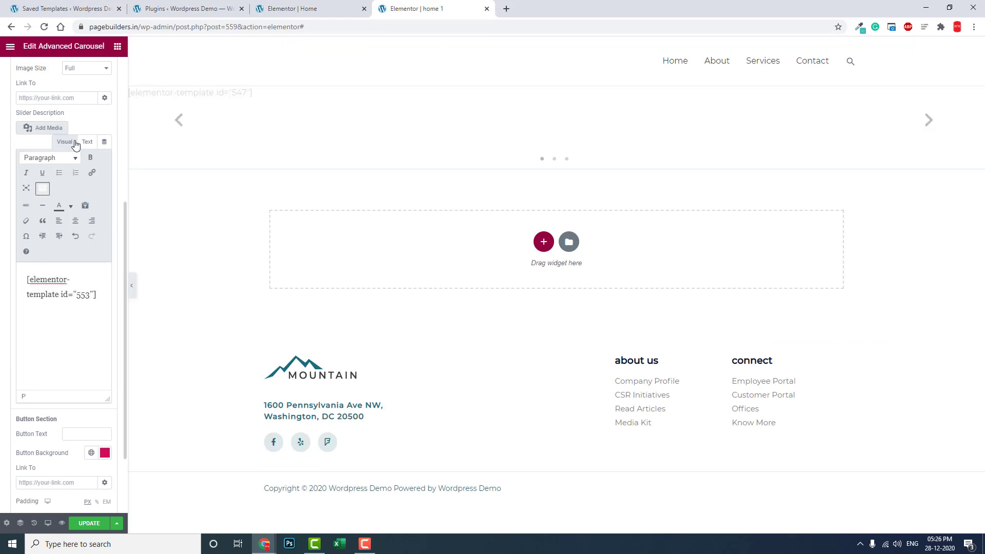
scroll(57, 143, "up", 5)
- Add a fourth slide with the SLIDE 4 shortcode and update the page
left_click(57, 143)
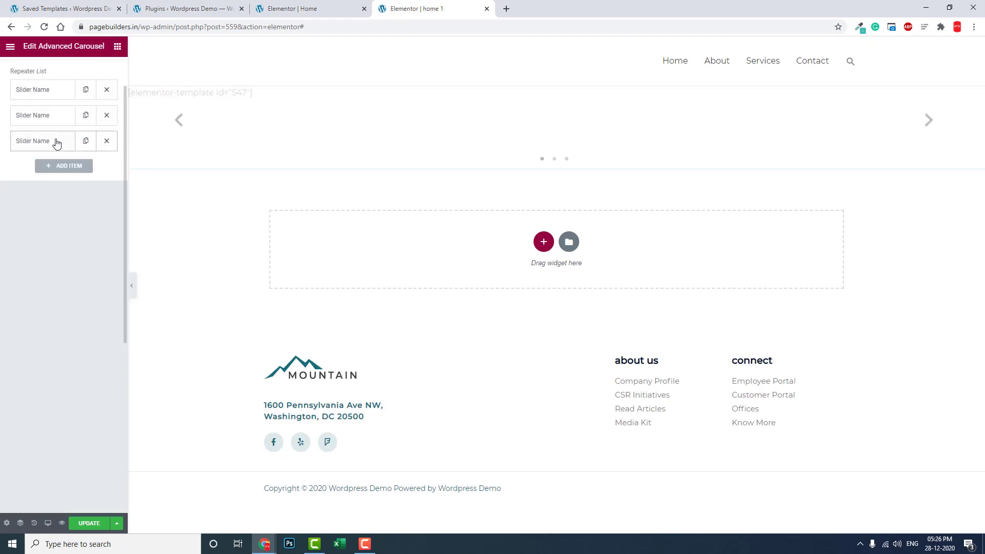
left_click(65, 166)
left_click(65, 8)
left_click(828, 143)
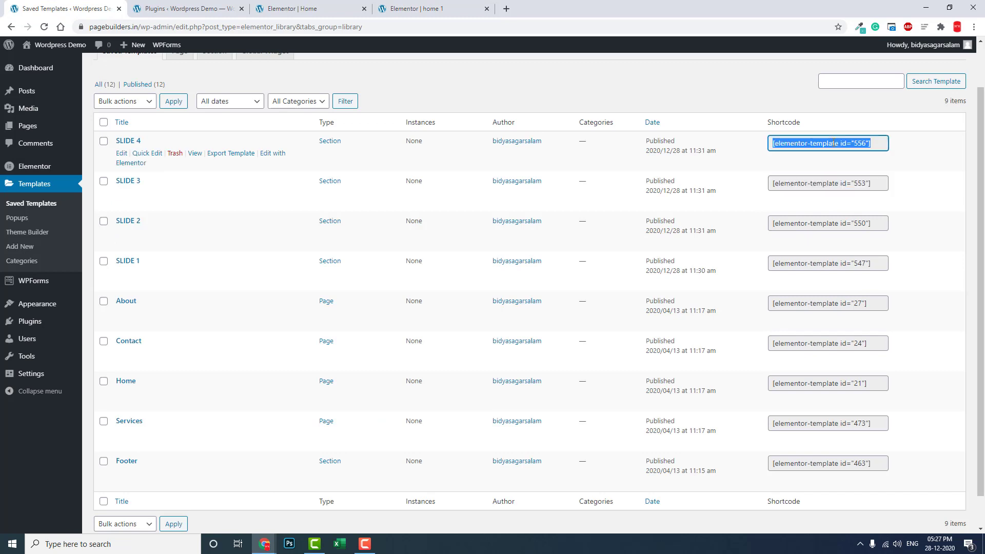
key("ctrl+c")
left_click(416, 8)
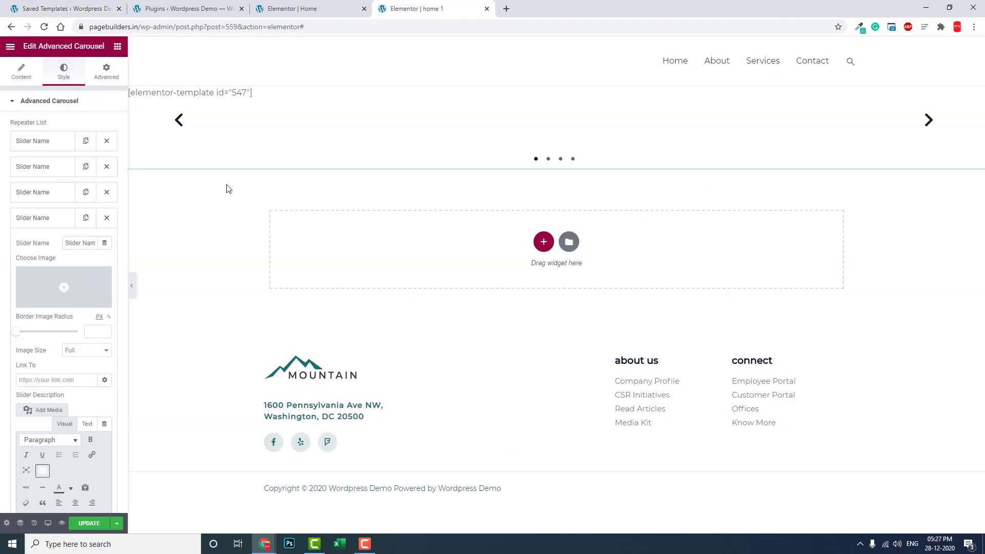
scroll(67, 307, "down", 5)
left_click(61, 398)
key("ctrl+v")
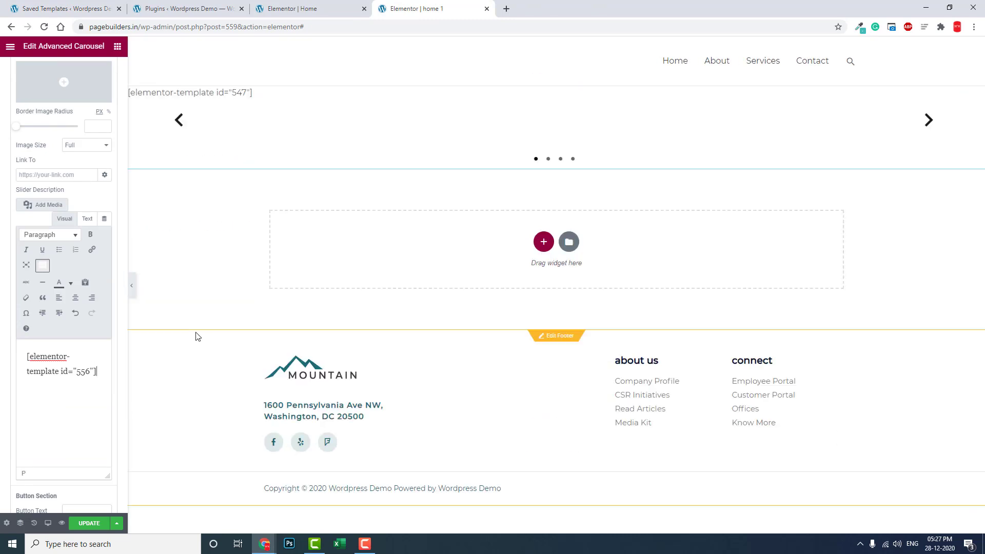
left_click(90, 524)
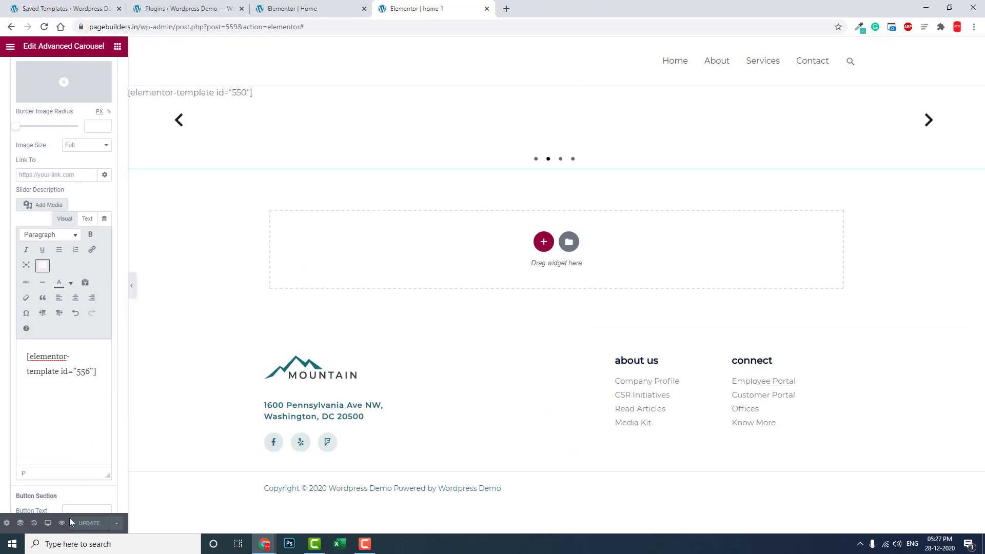
- Preview home 1 in a new tab to check the full-width slider and its dots
left_click(64, 524)
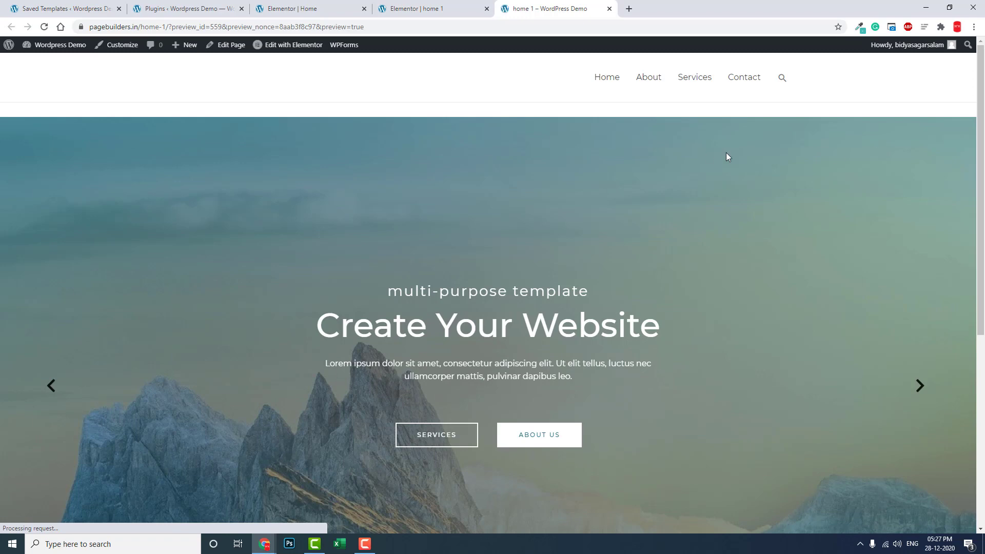
scroll(726, 152, "down", 5)
scroll(725, 153, "down", 3)
scroll(725, 157, "up", 5)
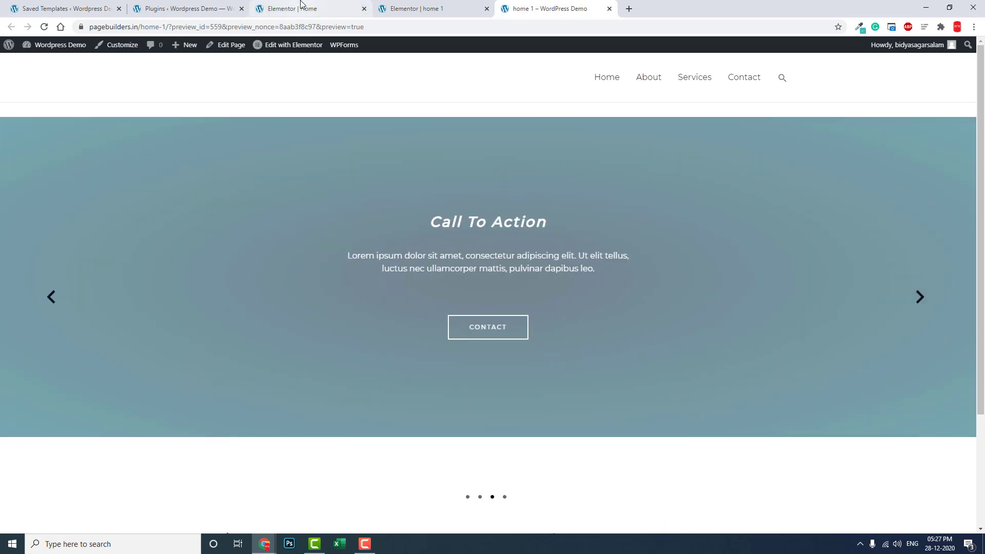
left_click(302, 8)
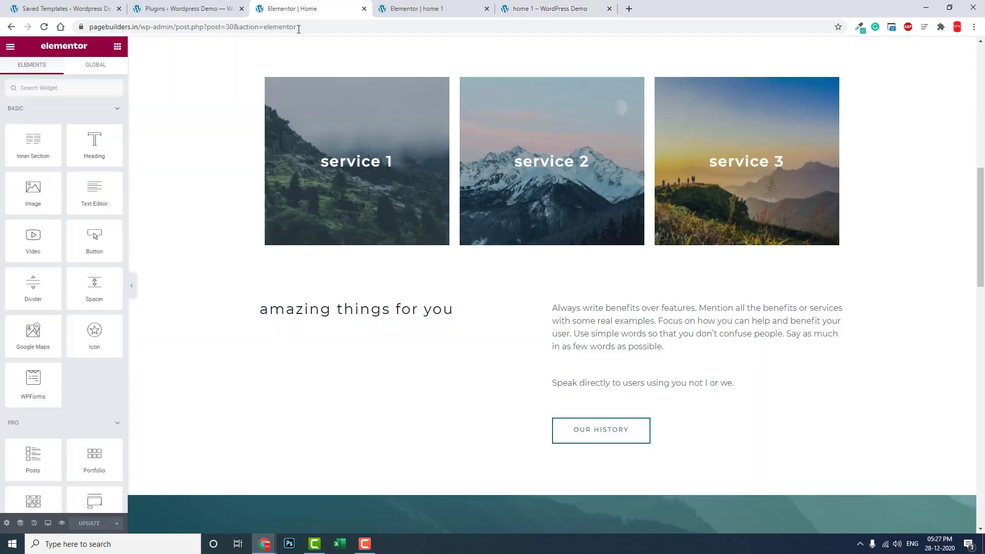
scroll(498, 196, "up", 4)
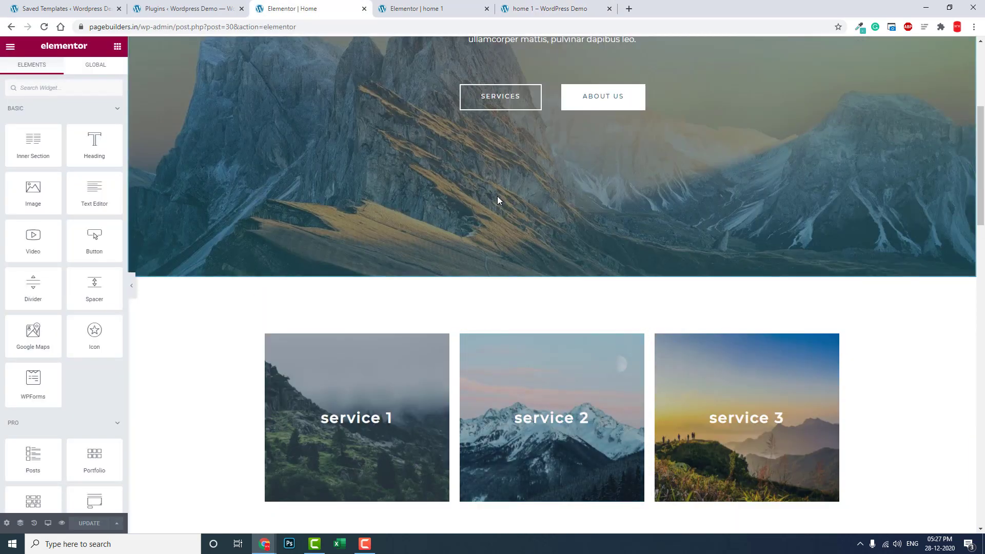
left_click(548, 8)
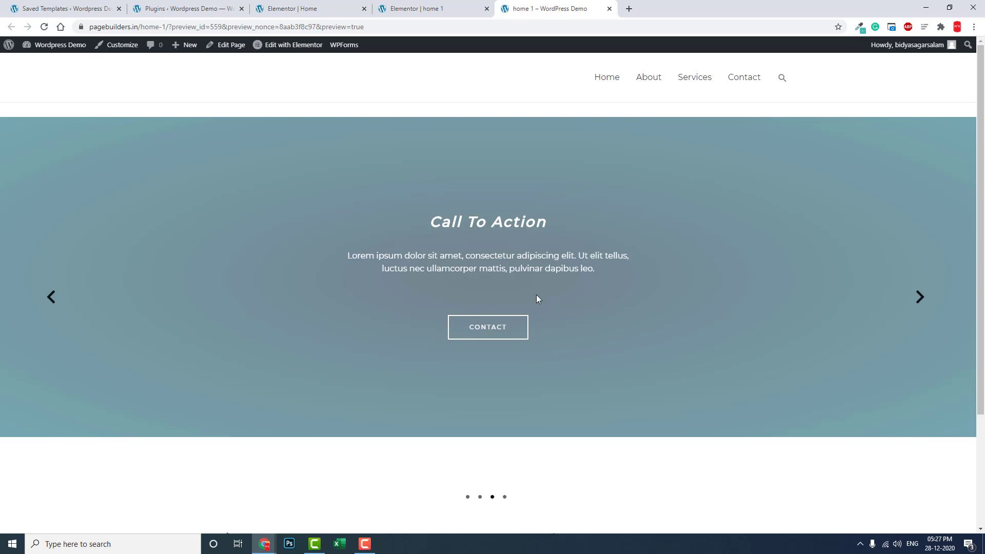
scroll(538, 311, "down", 1)
scroll(537, 311, "down", 1)
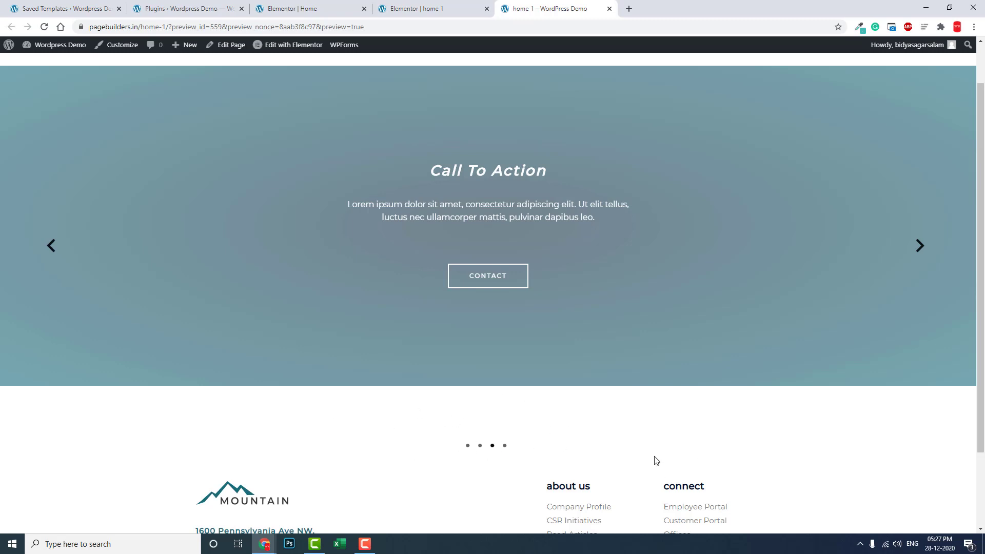
scroll(538, 425, "up", 1)
scroll(537, 425, "down", 1)
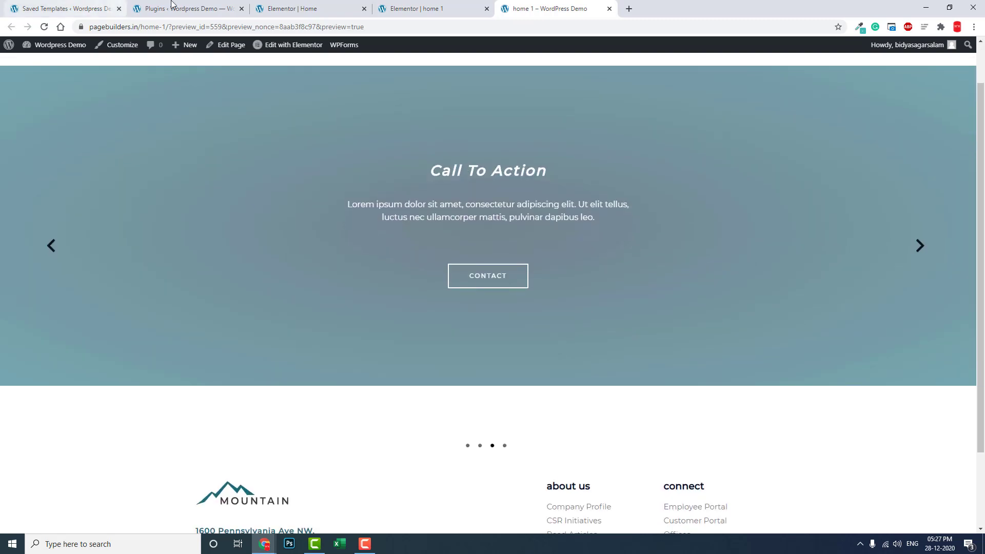
- Set the carousel's navigation Dots Position to 150 and update the page
left_click(185, 9)
left_click(416, 8)
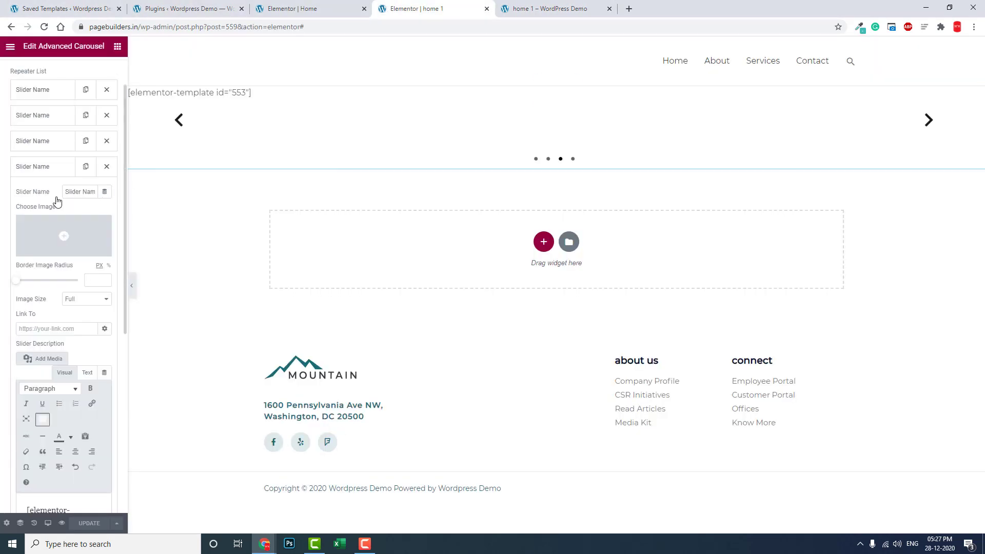
left_click(20, 71)
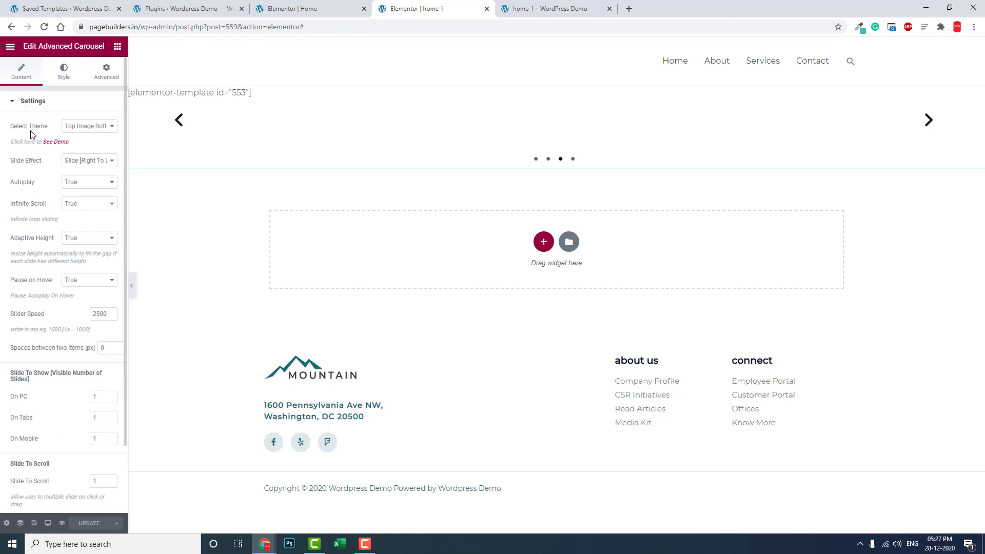
scroll(38, 168, "down", 1)
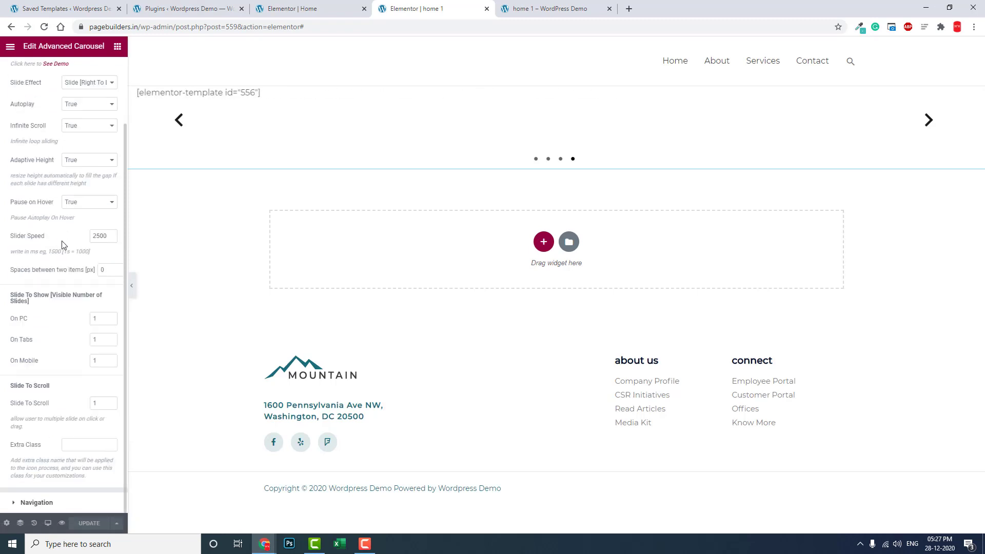
left_click(35, 503)
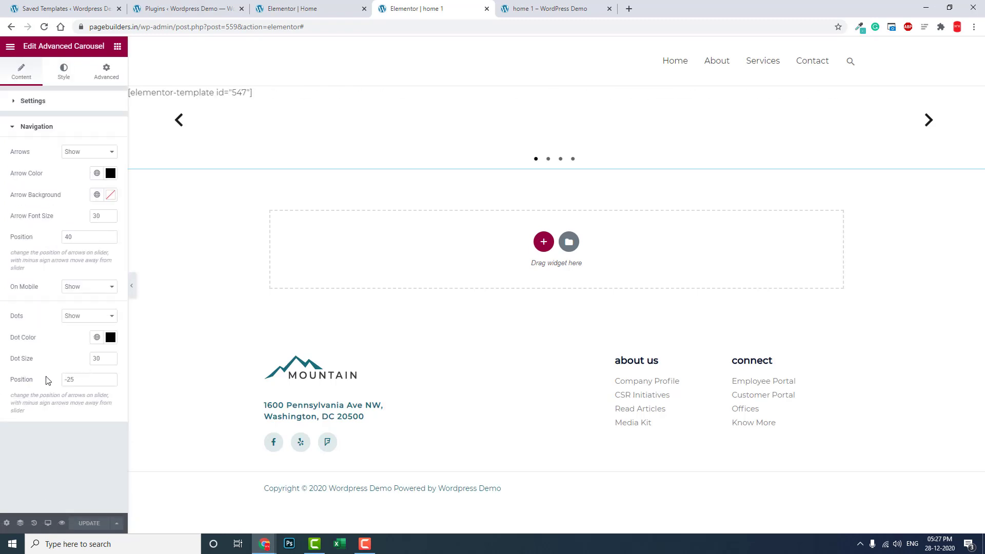
left_click_drag(78, 378, 57, 381)
type("150")
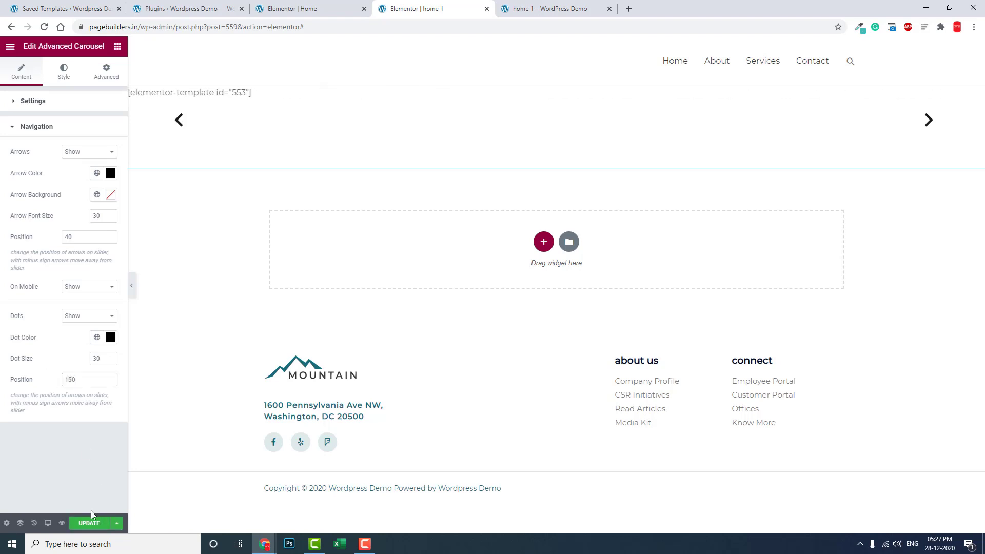
left_click(94, 525)
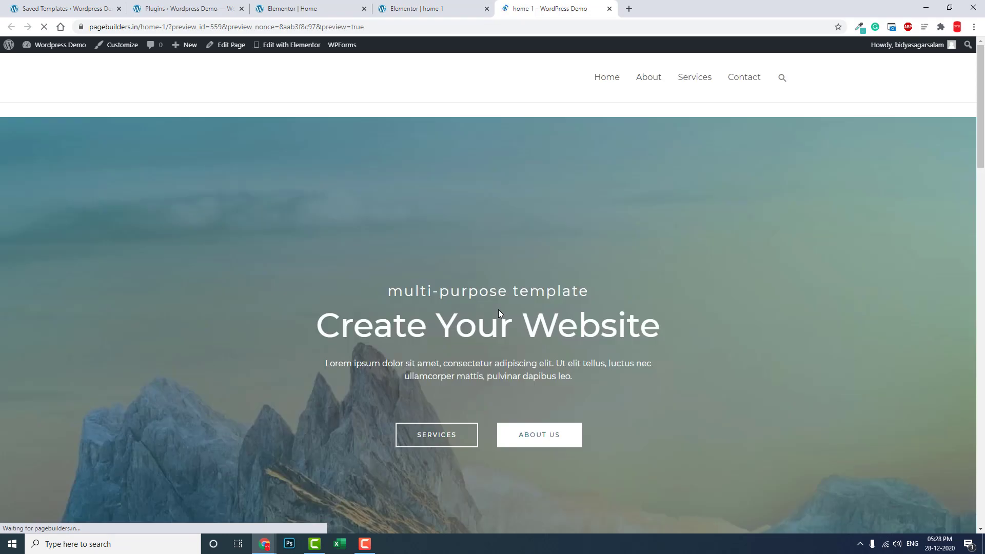
scroll(498, 313, "down", 1)
scroll(552, 376, "down", 1)
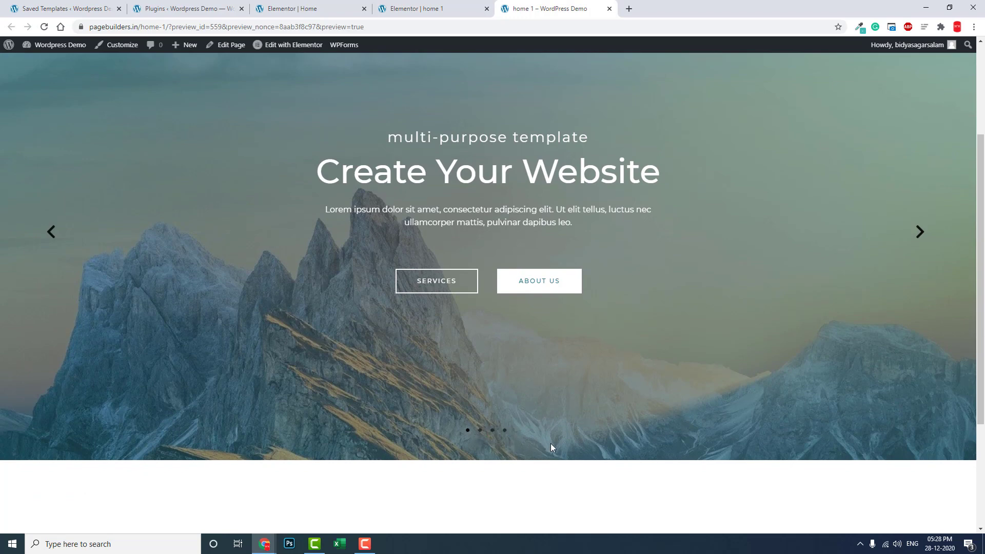
- Change the carousel Dot Color from black to red (#D11515) and update the page
left_click(416, 9)
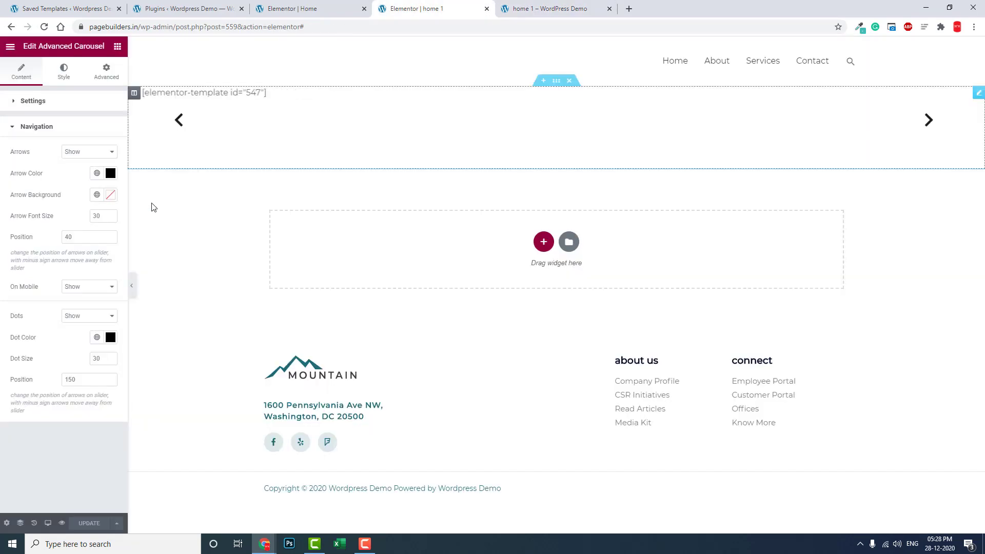
left_click(110, 337)
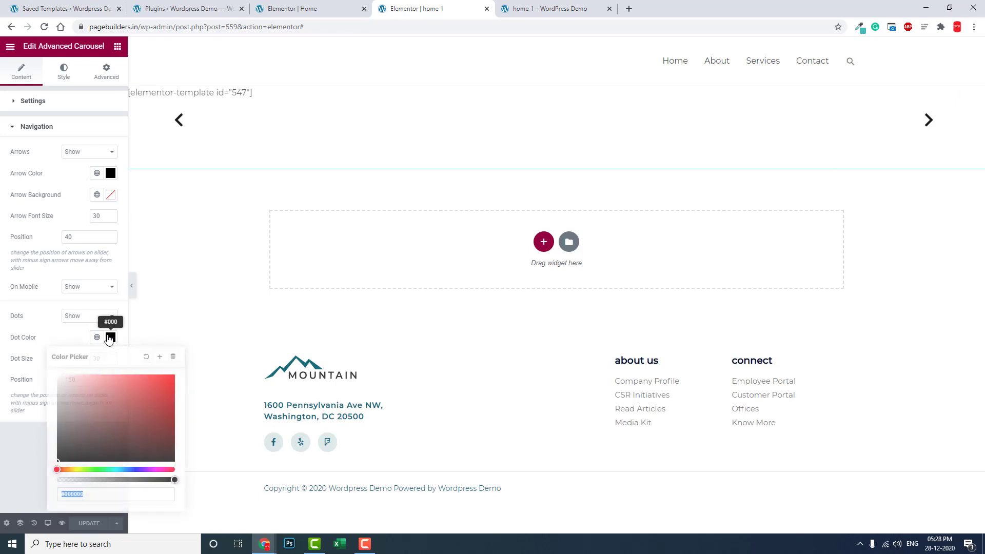
left_click(163, 390)
left_click(20, 471)
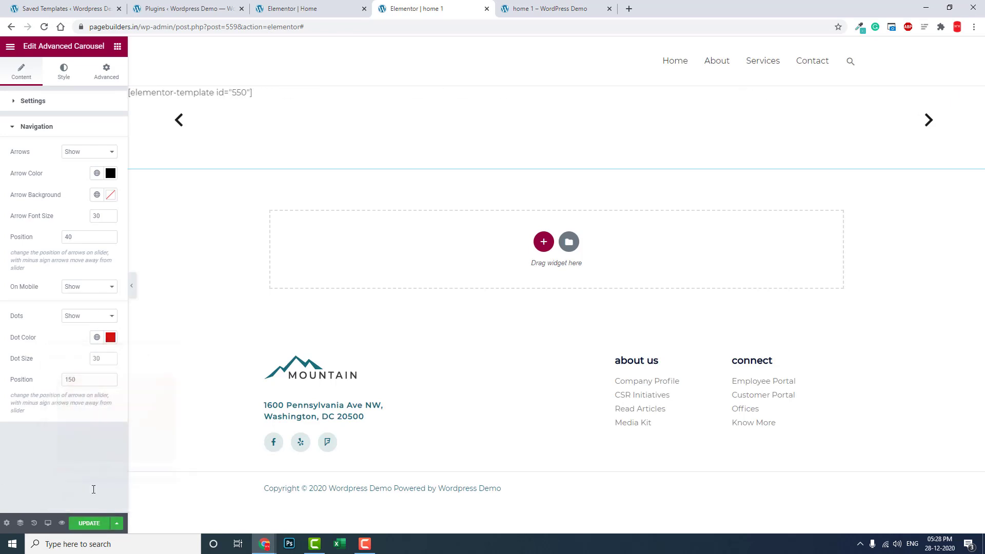
left_click(90, 524)
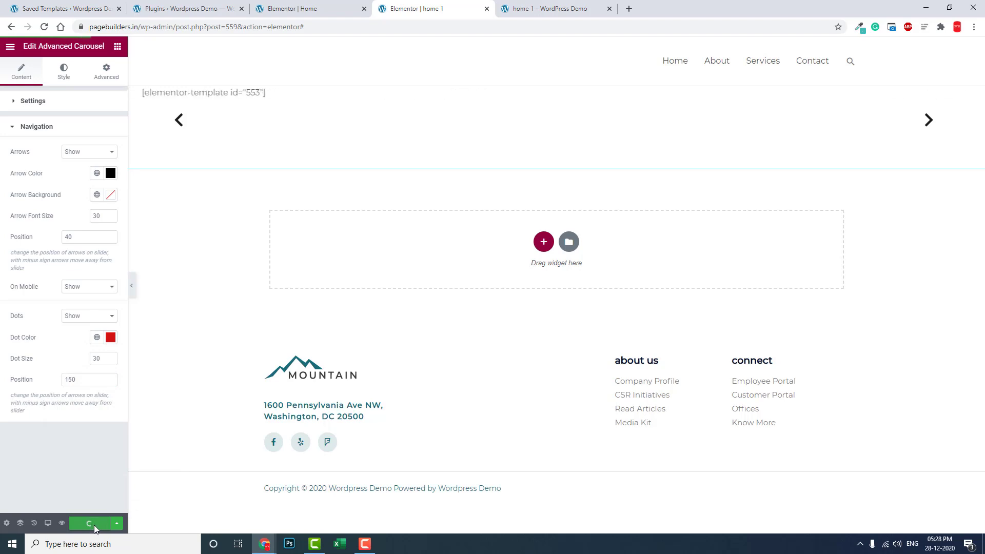
left_click(539, 9)
- Reload the preview and cycle through all four slides to verify the red dots
key("F5")
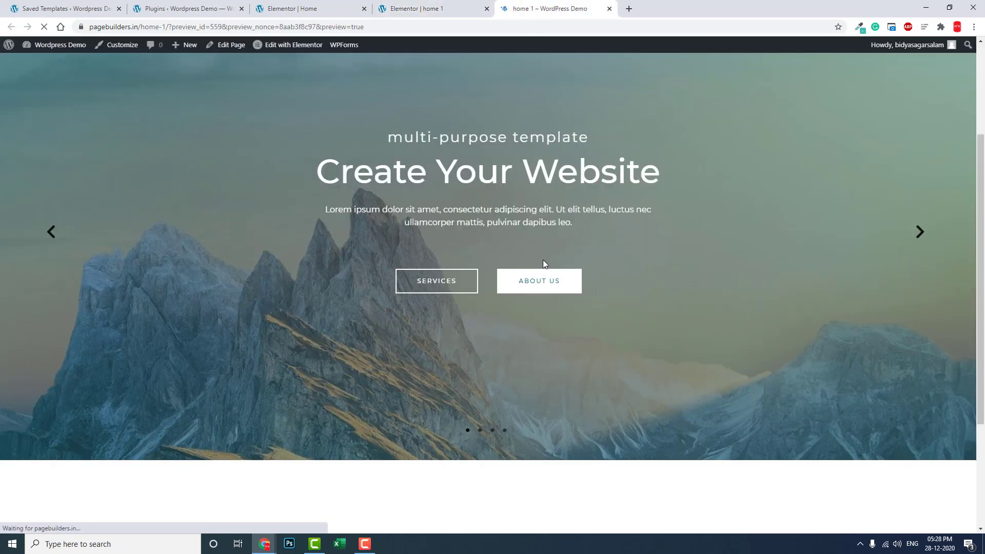
scroll(513, 399, "down", 2)
scroll(513, 399, "down", 1)
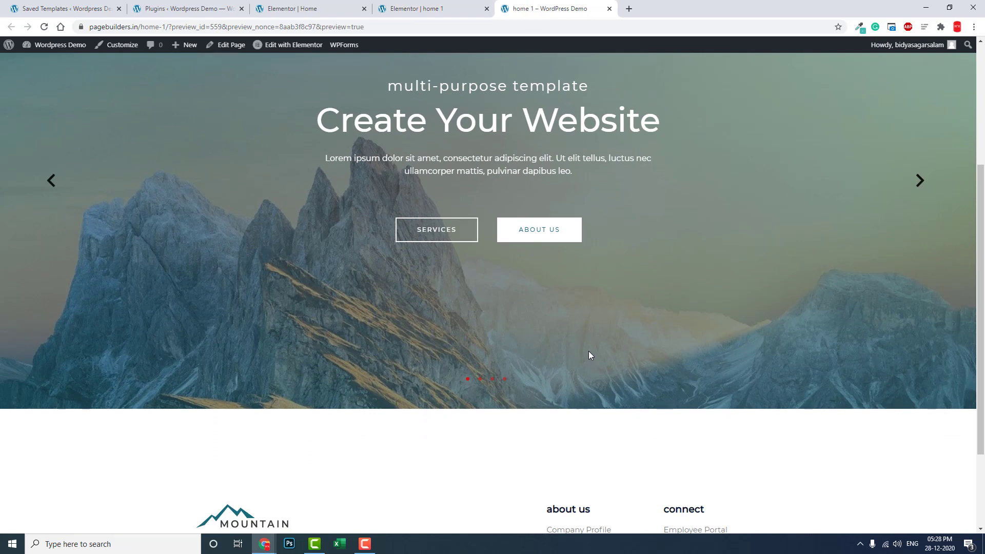
scroll(589, 351, "up", 2)
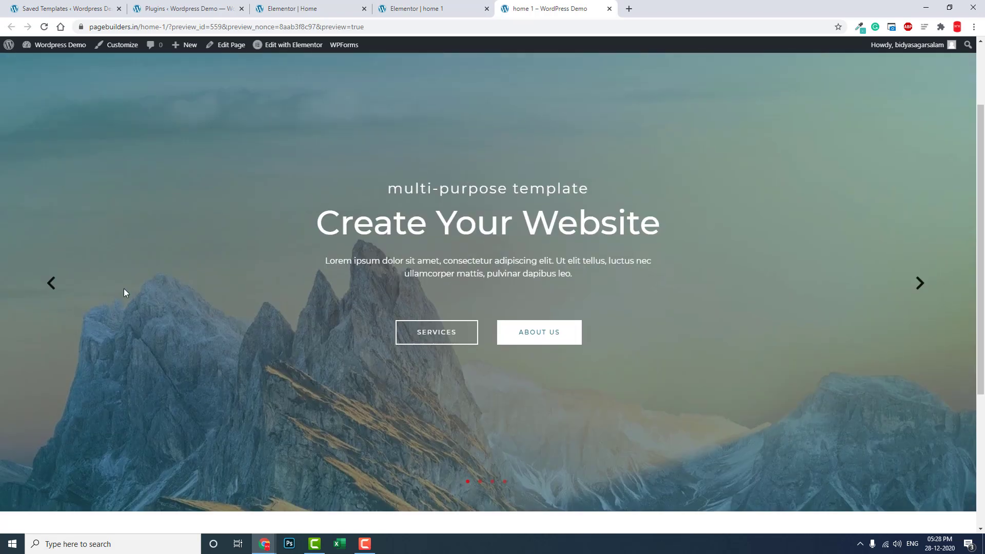
left_click(51, 283)
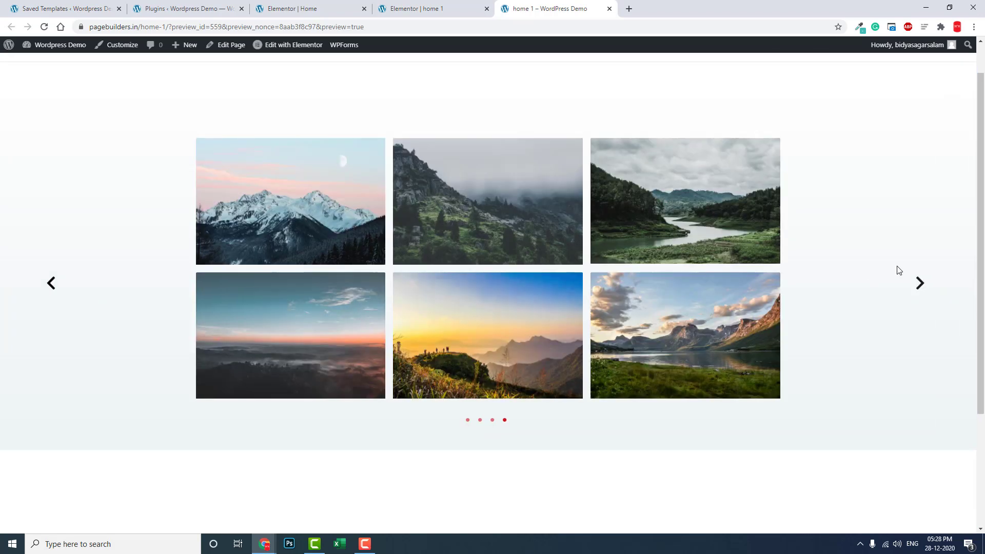
left_click(919, 282)
left_click(919, 283)
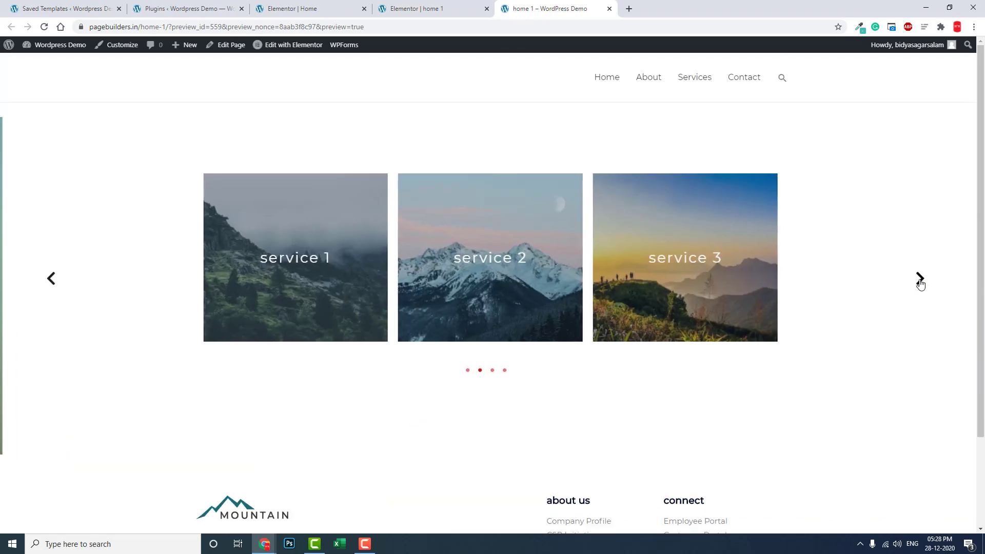
left_click(919, 278)
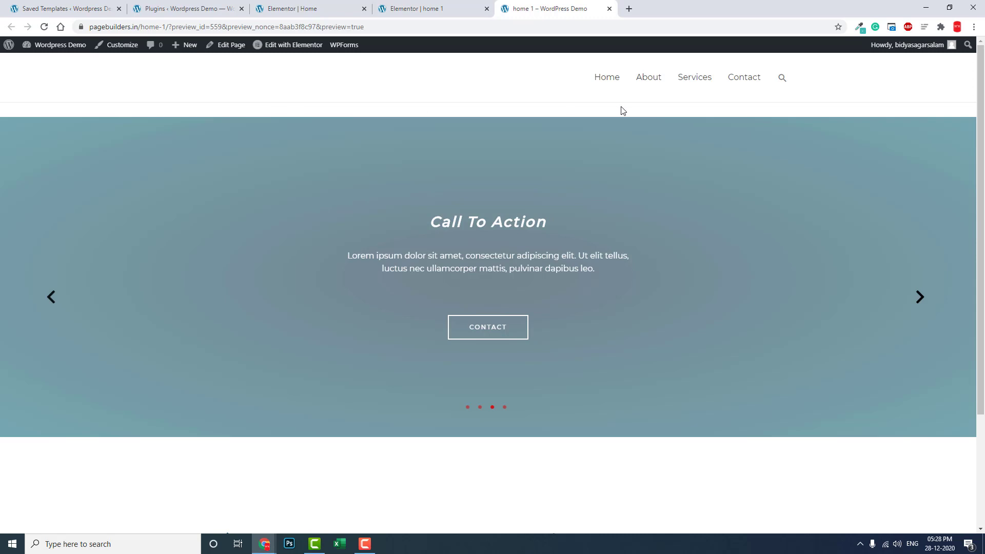
left_click(919, 297)
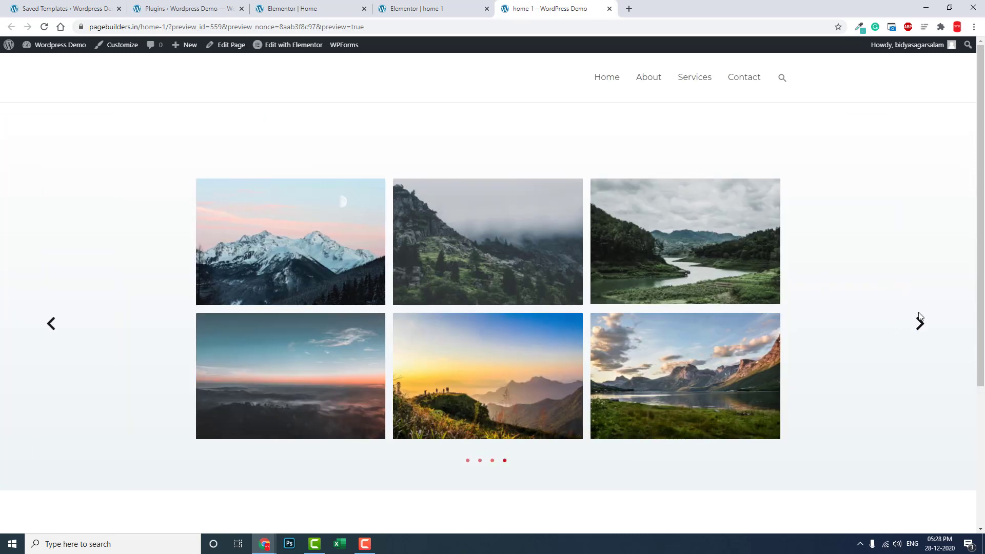
left_click(919, 322)
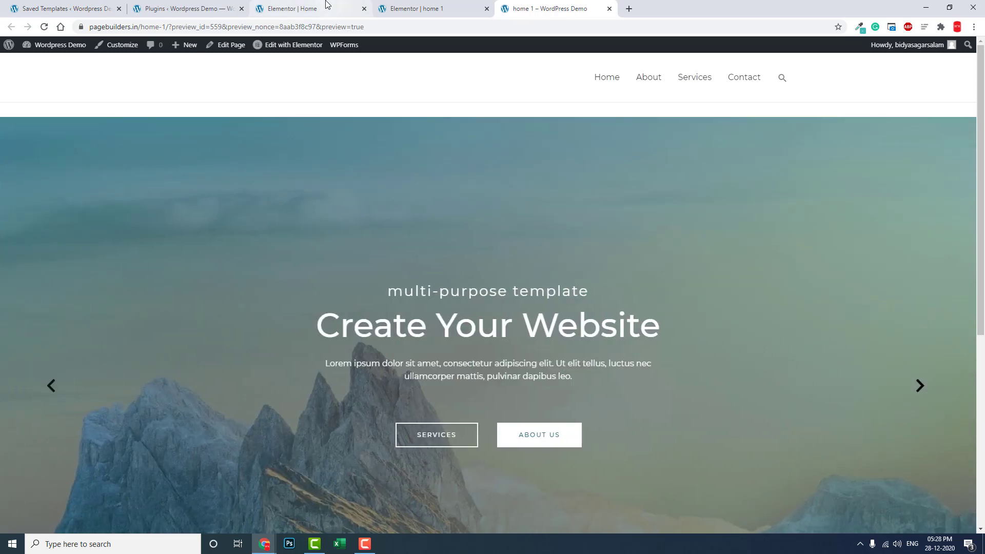
- Give the carousel section an unlinked -100 px top margin and update the page
left_click(423, 9)
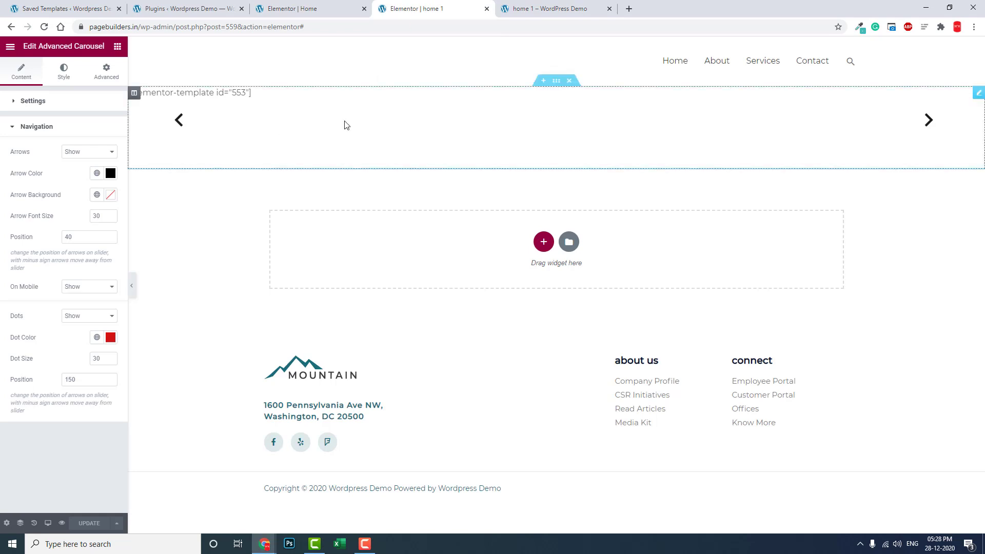
left_click(556, 81)
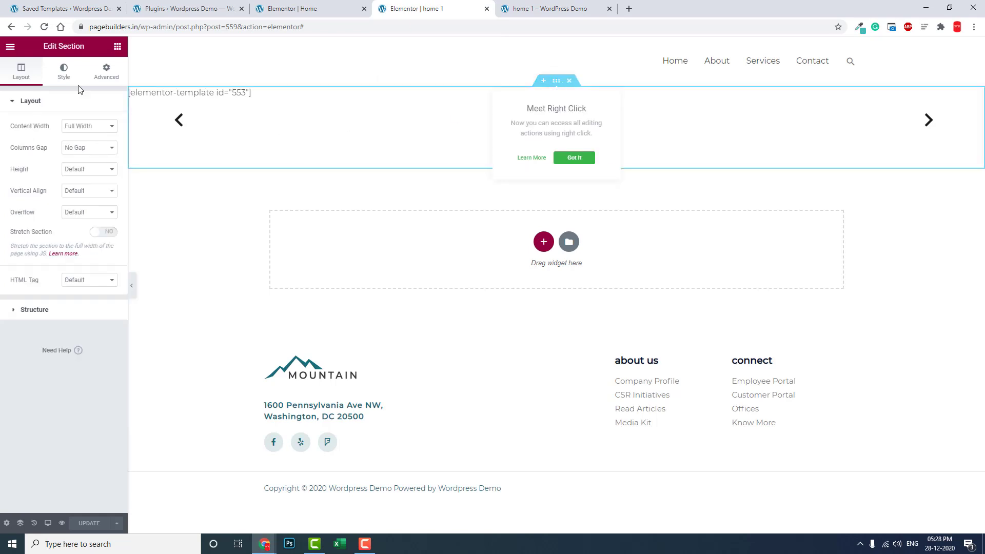
left_click(106, 71)
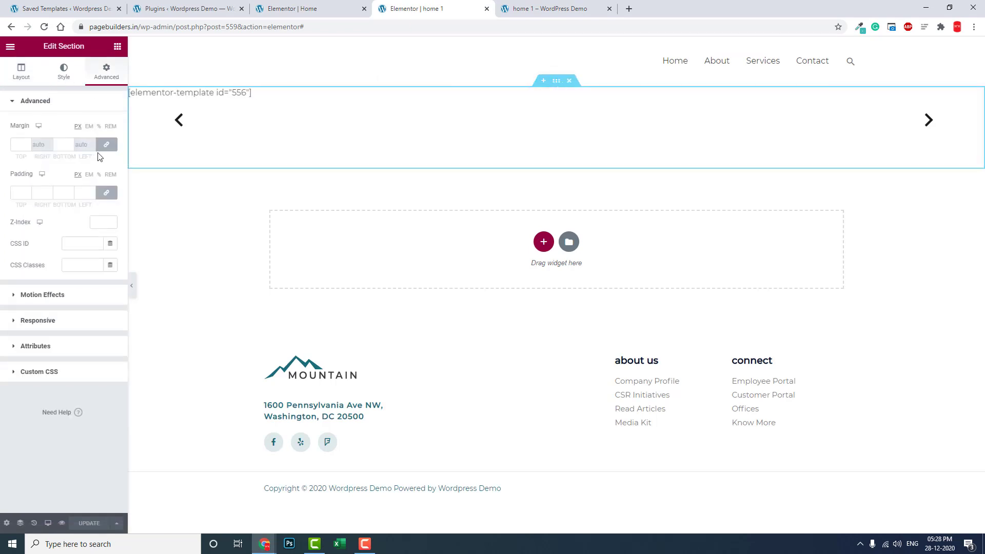
left_click(106, 145)
left_click(21, 145)
left_click(27, 147)
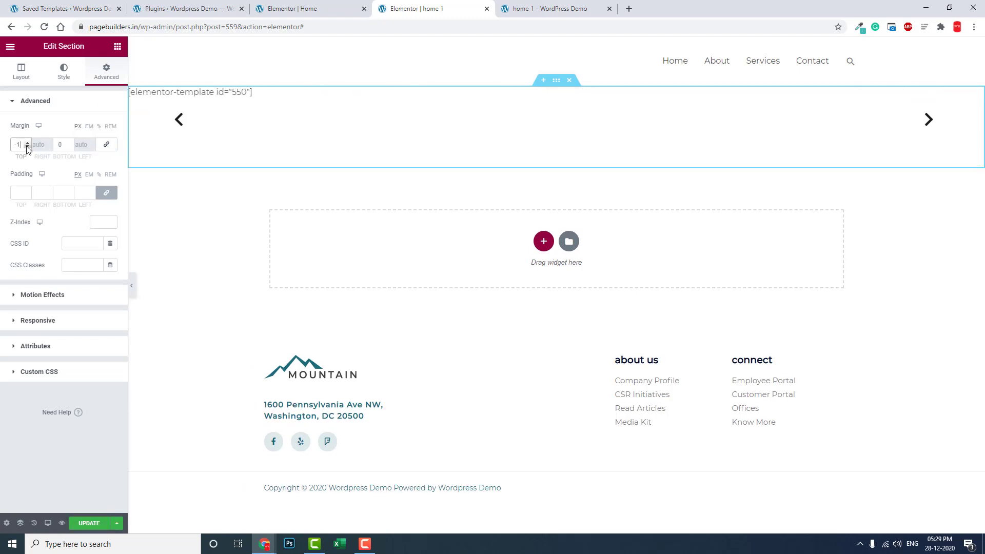
type("00")
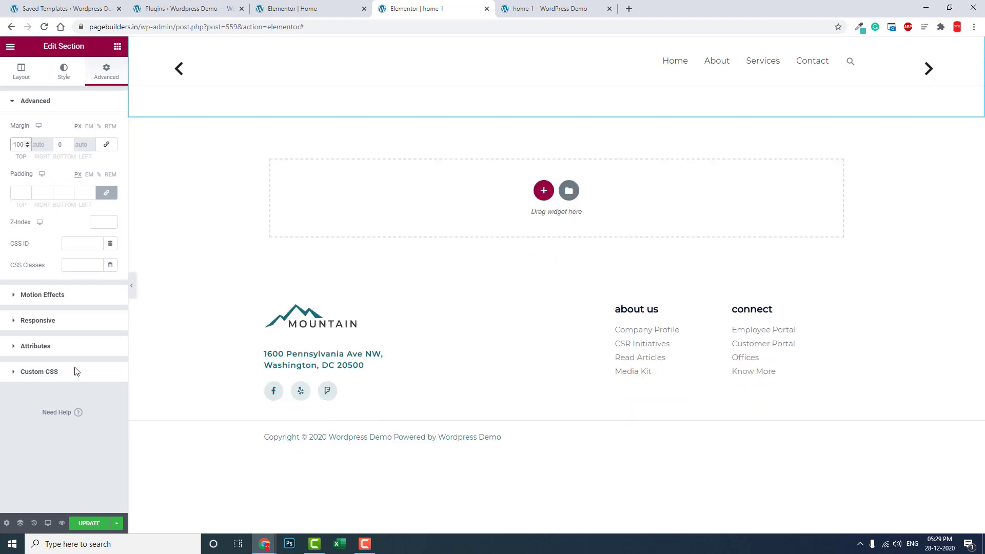
left_click(91, 523)
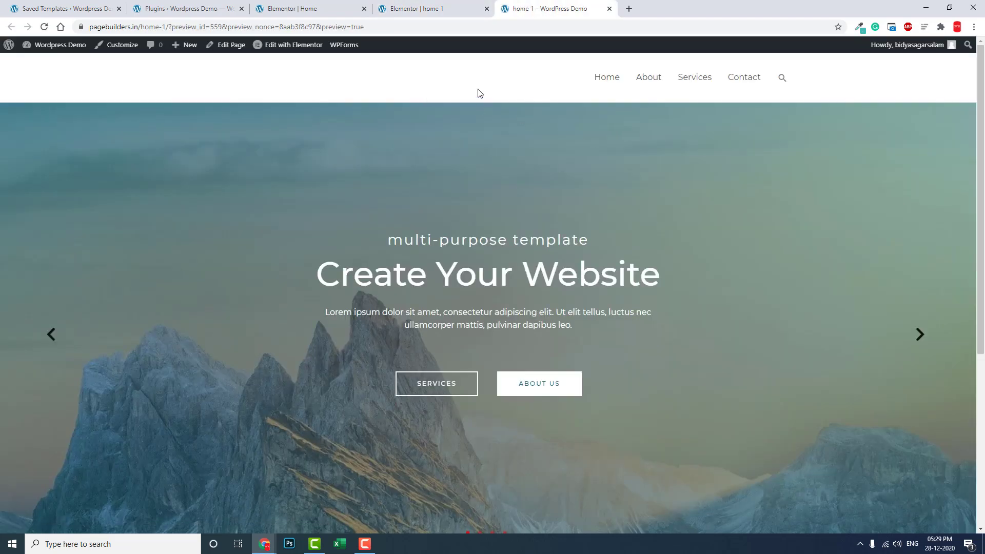
scroll(478, 93, "down", 5)
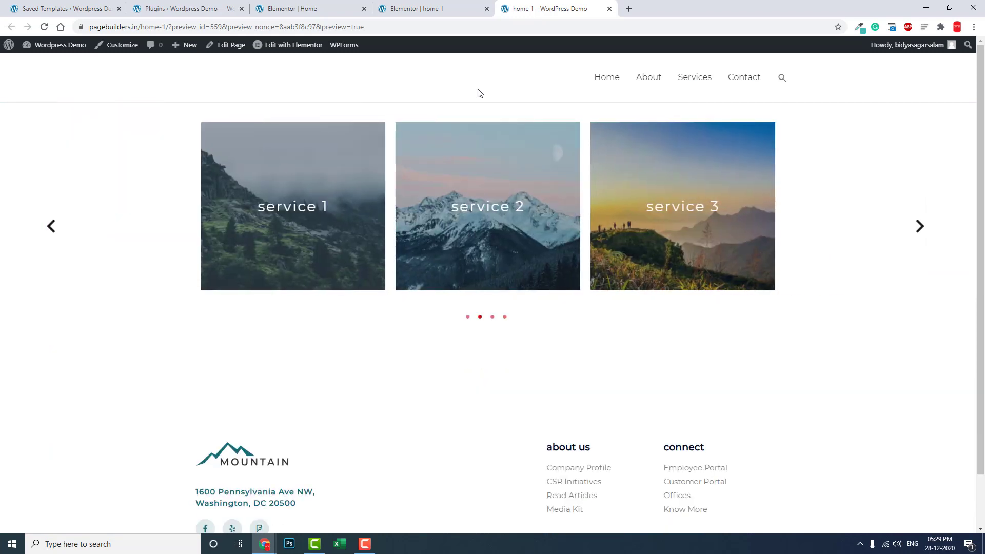
- Cycle the live slider through Call To Action, gallery, hero and services slides to check the layout
left_click(920, 225)
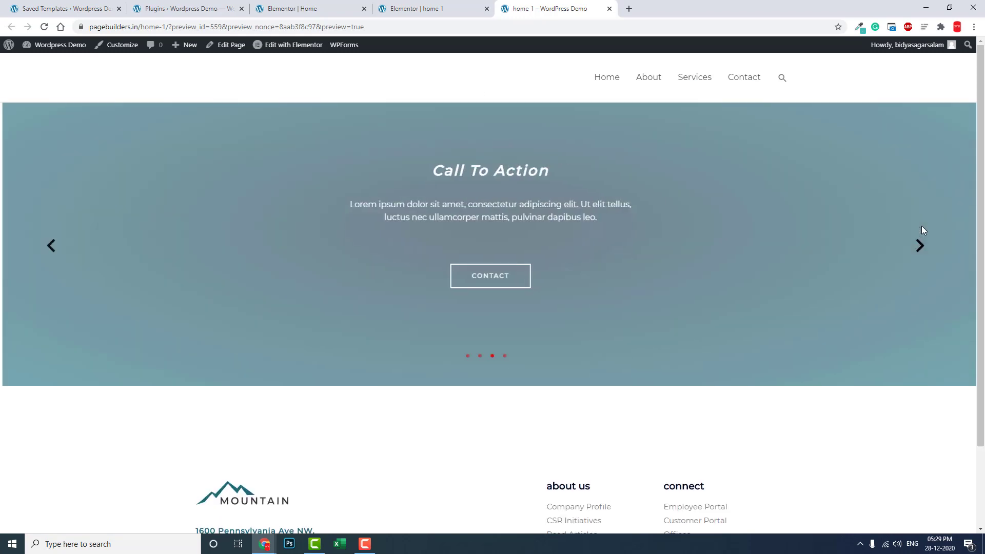
left_click(921, 235)
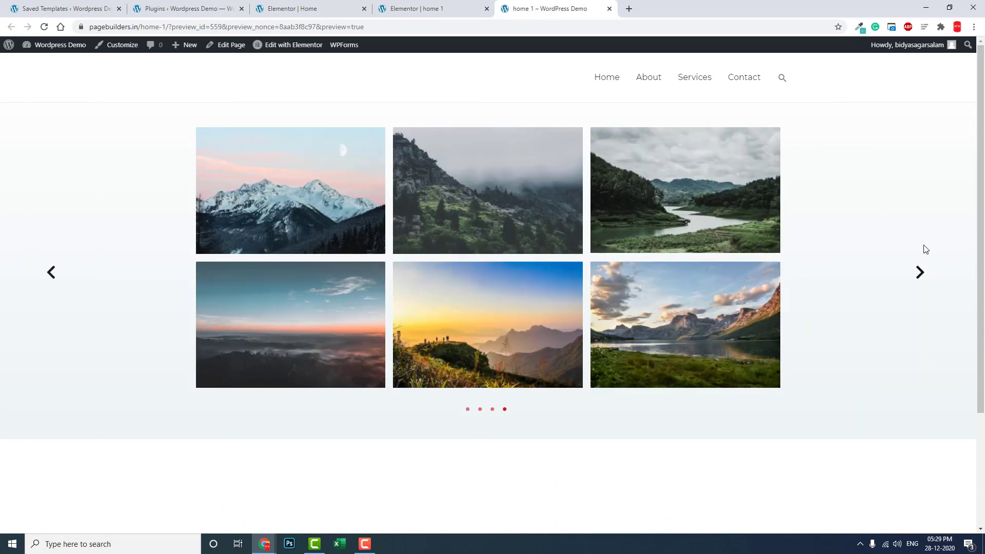
left_click(919, 270)
scroll(918, 265, "down", 1)
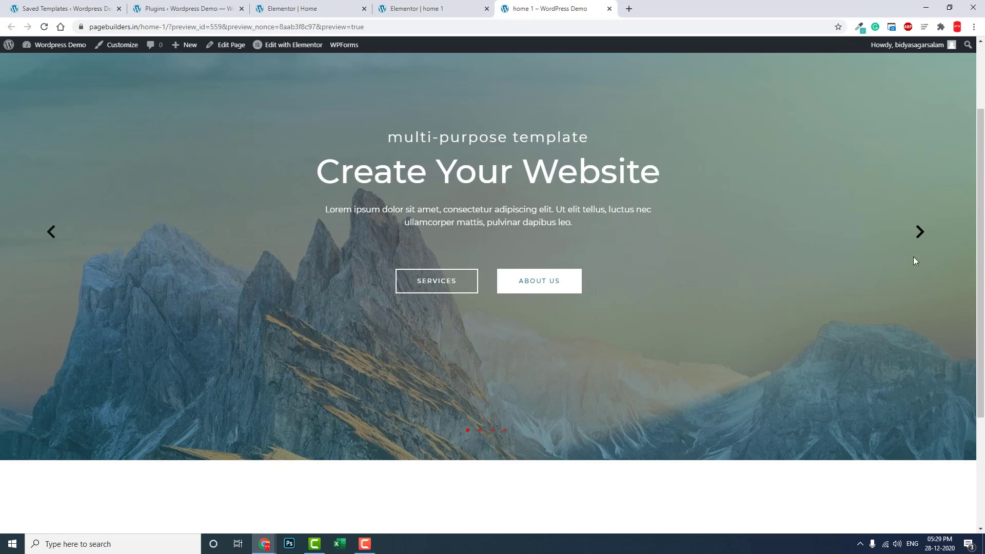
scroll(913, 256, "down", 5)
scroll(913, 259, "up", 8)
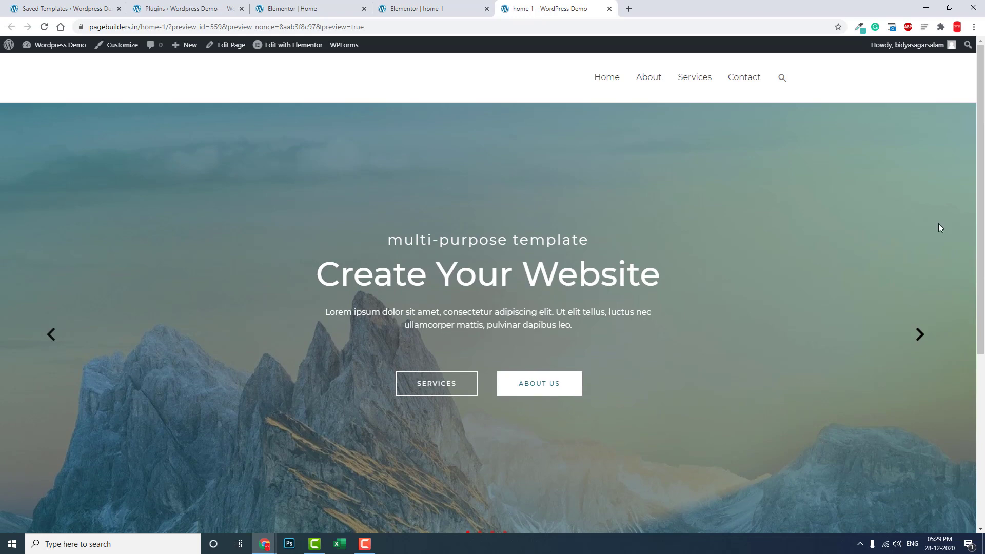
scroll(566, 97, "down", 2)
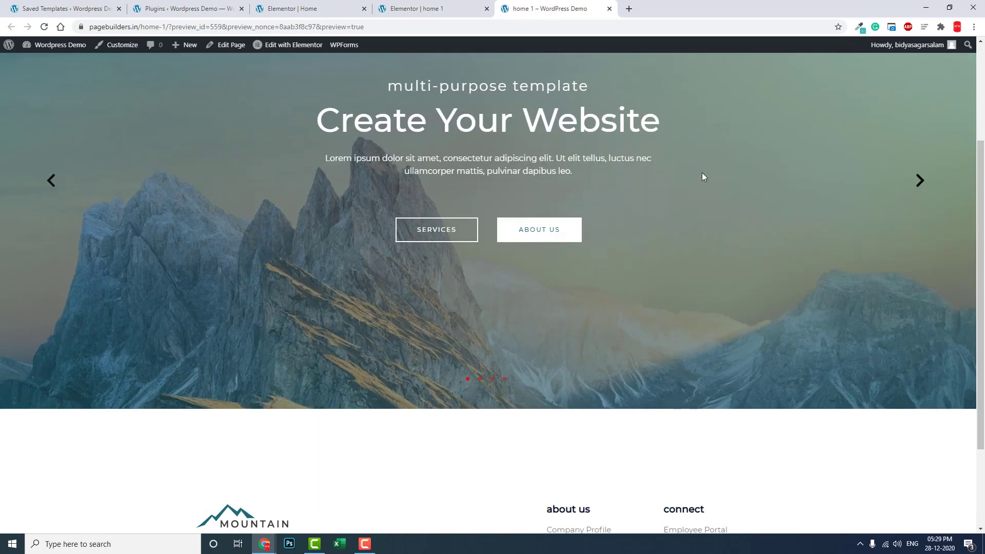
scroll(703, 177, "down", 2)
scroll(515, 480, "down", 1)
scroll(521, 467, "up", 8)
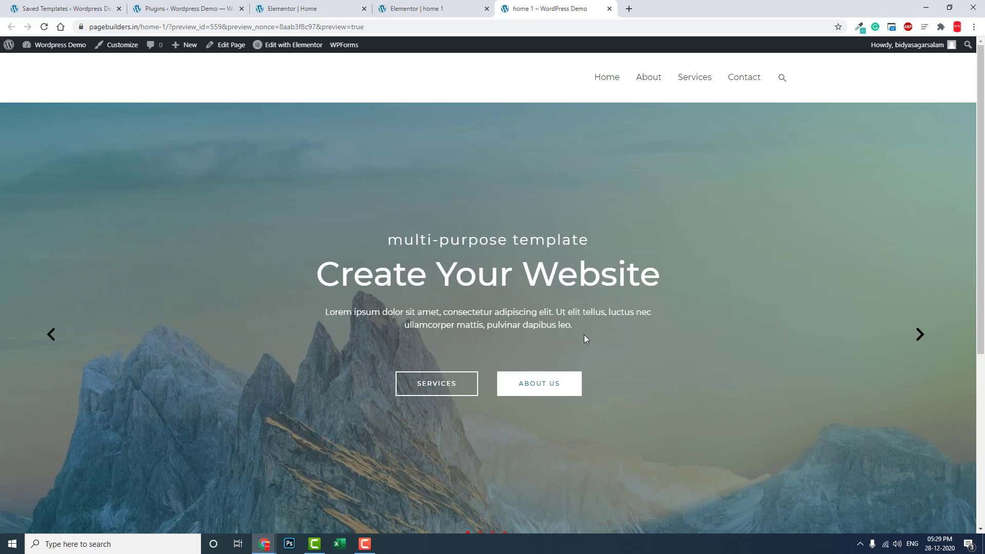
scroll(584, 335, "down", 3)
scroll(584, 335, "up", 3)
left_click(919, 334)
scroll(919, 334, "down", 5)
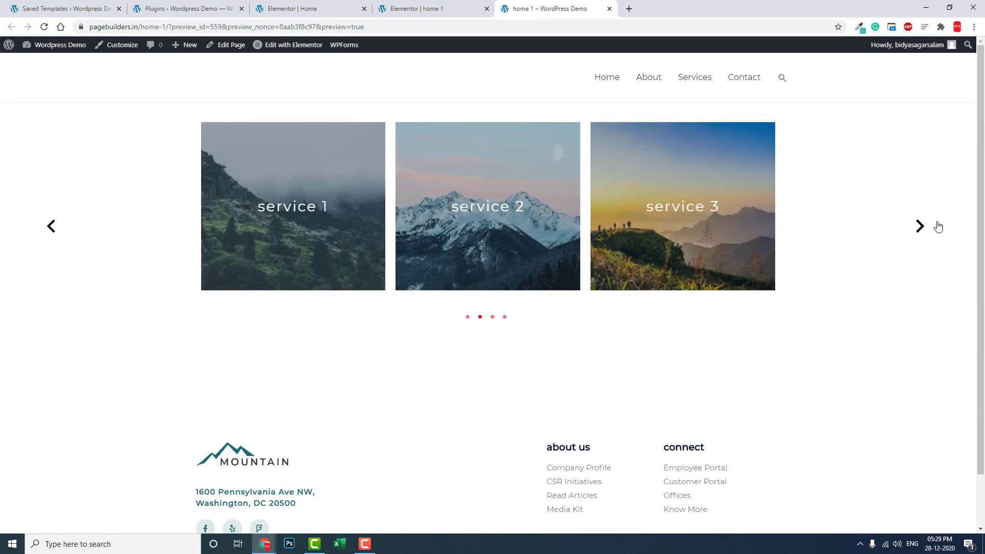
left_click(920, 226)
left_click(919, 245)
- Step the slider back and forth between hero, services and Call To Action slides again
left_click(920, 271)
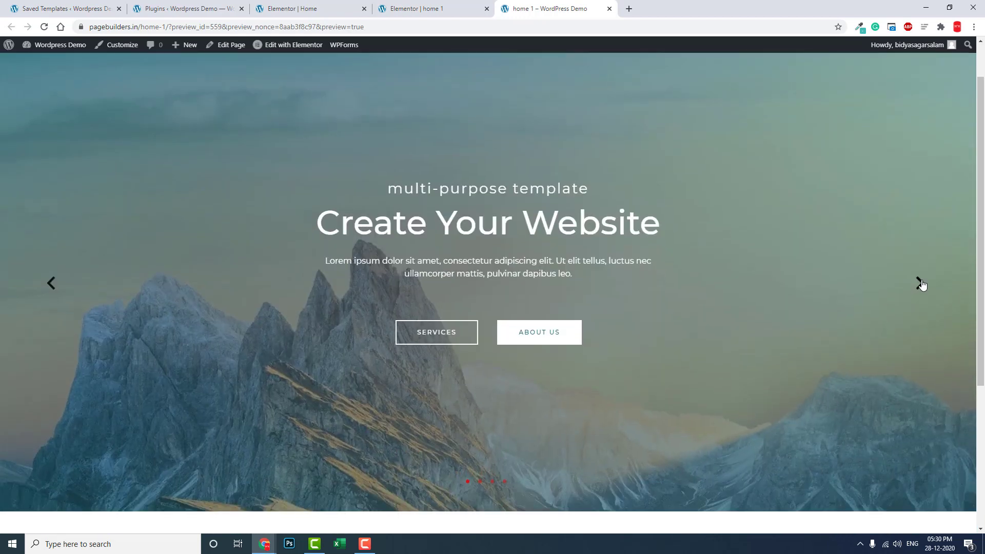
left_click(920, 330)
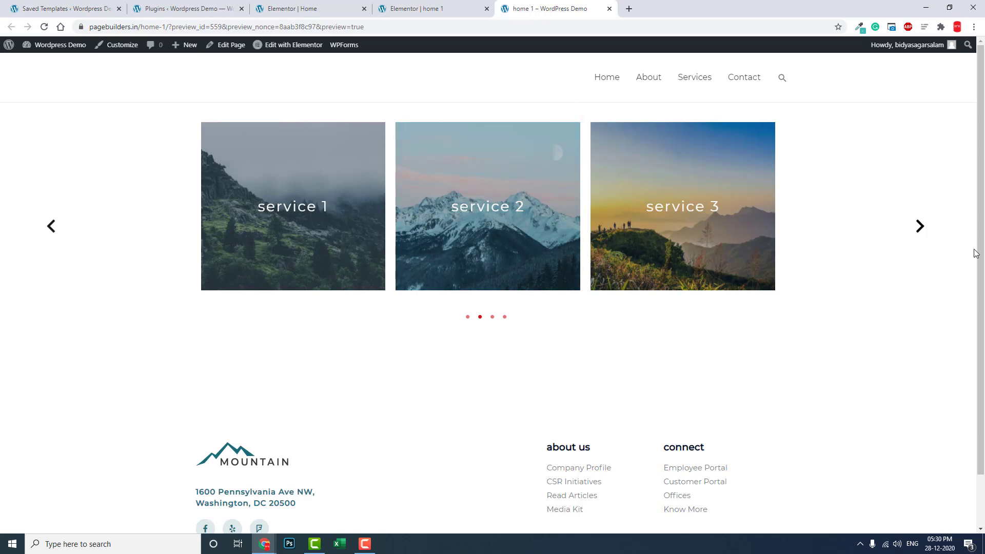
left_click(51, 231)
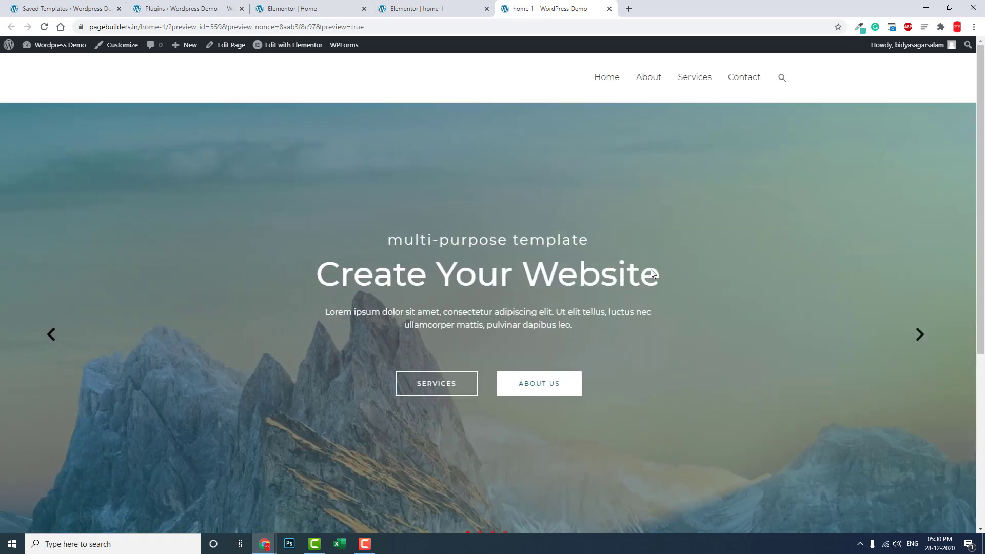
scroll(697, 280, "down", 2)
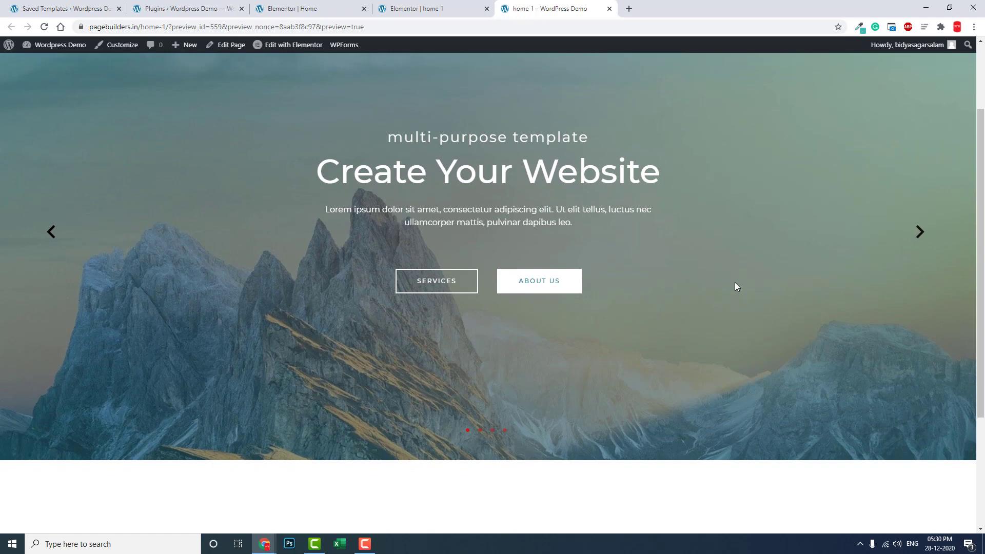
scroll(734, 283, "up", 2)
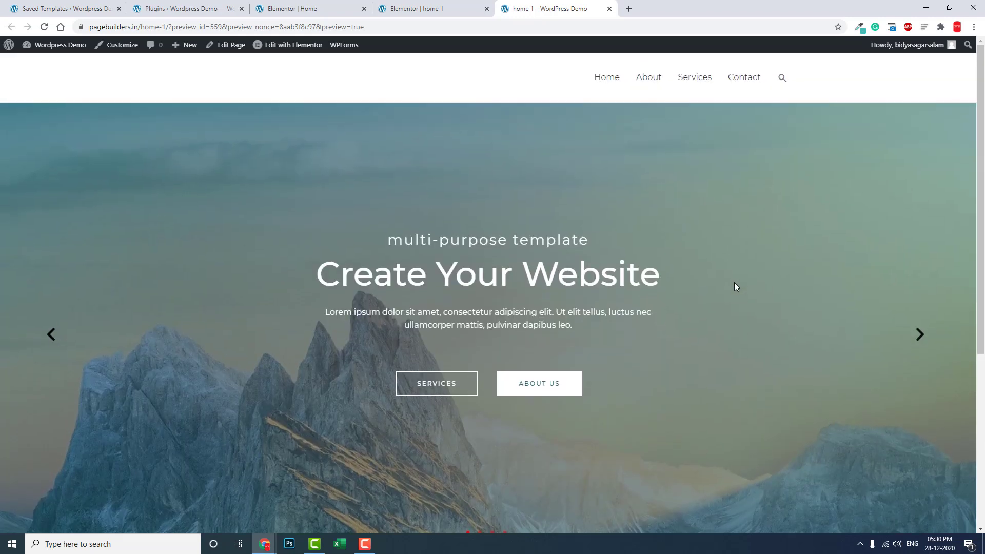
scroll(734, 283, "down", 1)
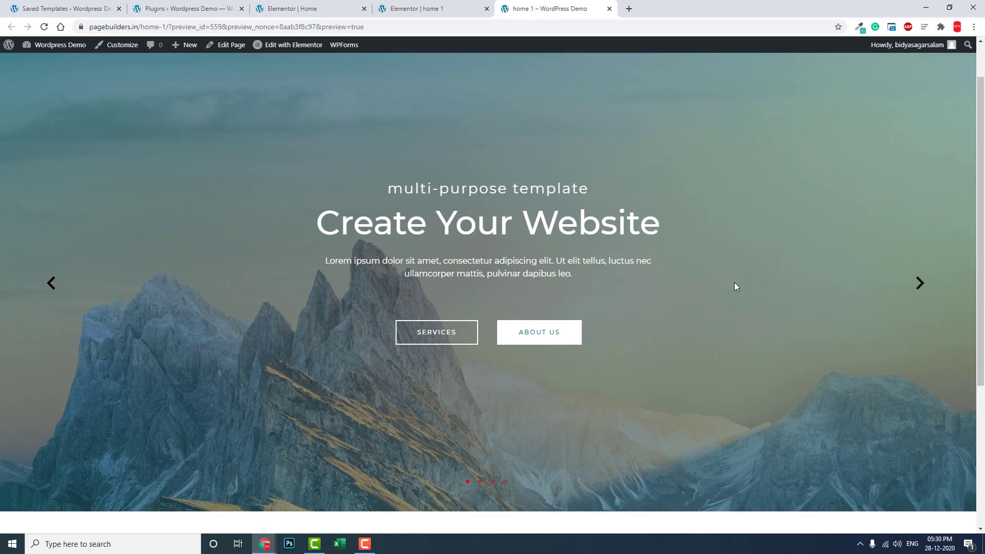
left_click(919, 284)
left_click(919, 227)
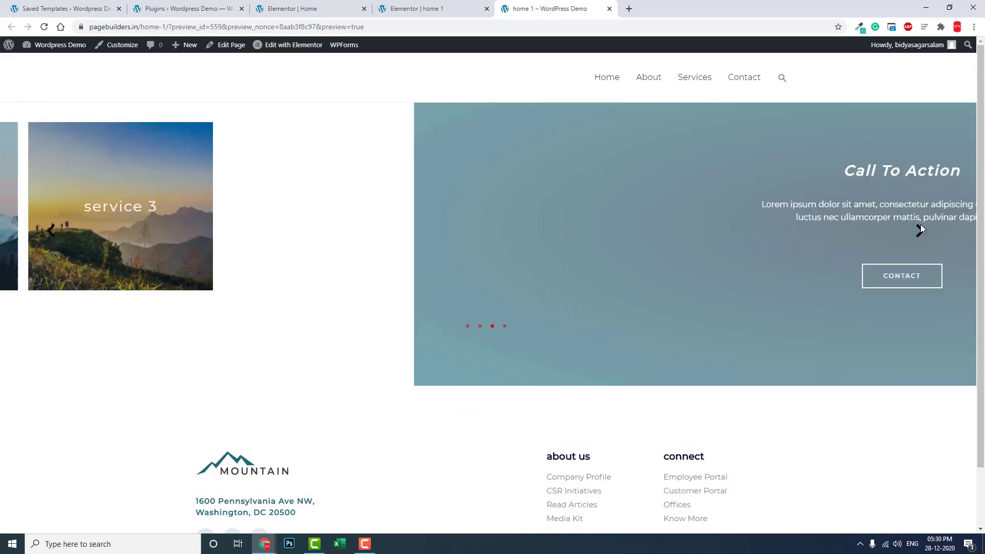
- Advance to the gallery slide, then return to the home 1 Elementor editor
left_click(920, 246)
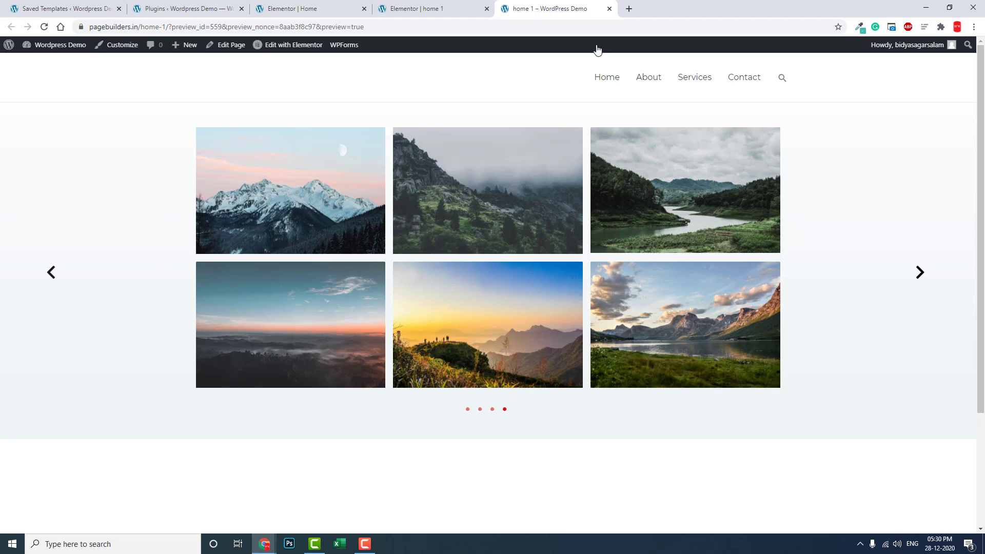
left_click(416, 9)
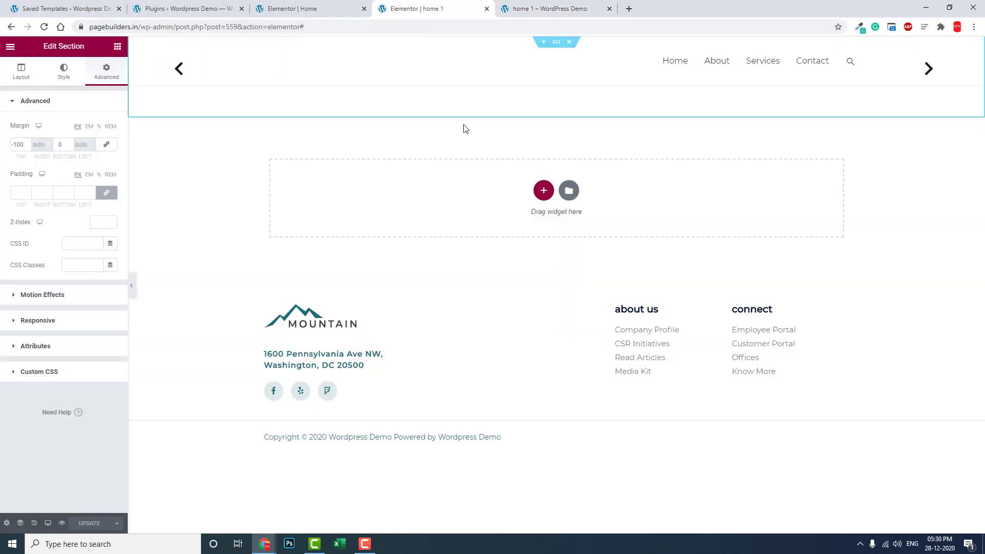
mouse_move(464, 109)
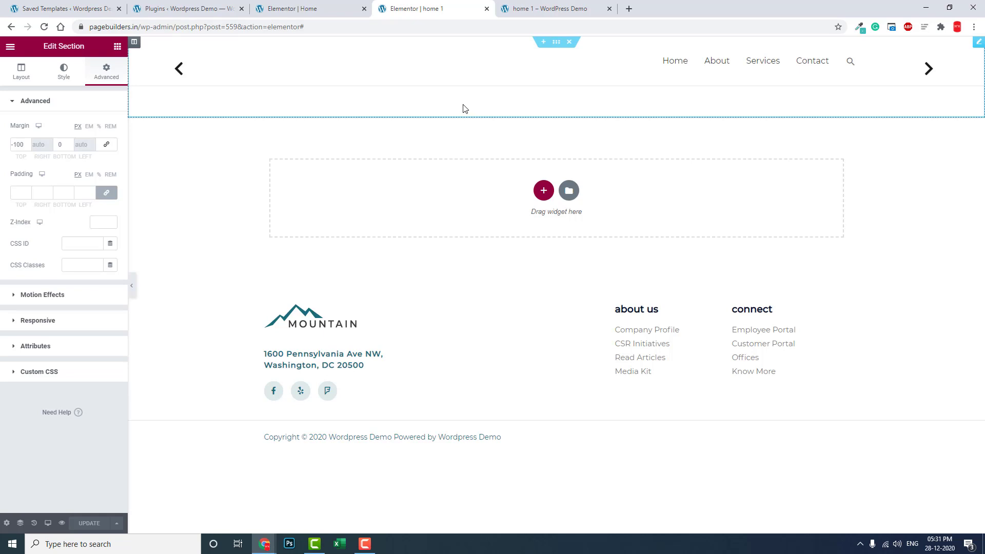
- View the Saved Templates list, then return to the live home 1 page
left_click(62, 9)
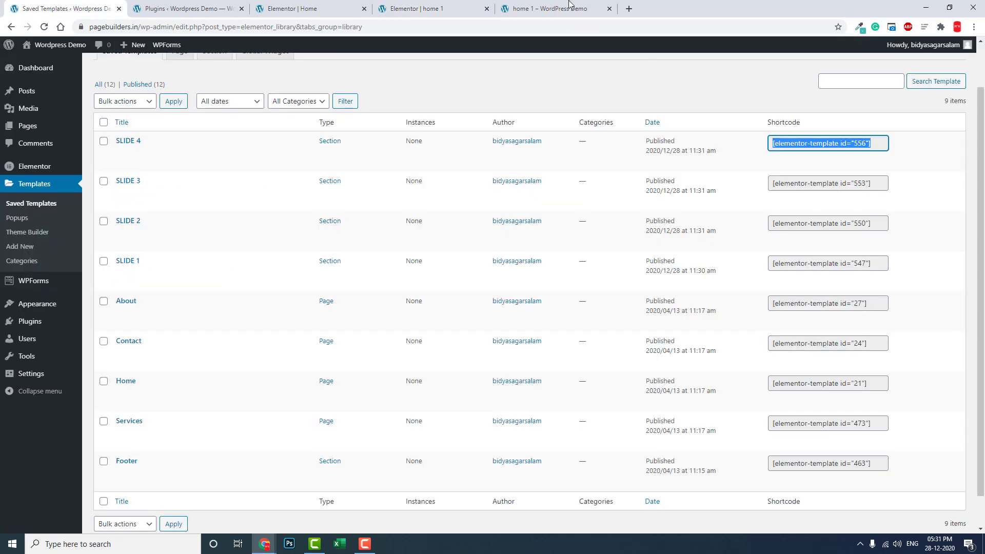
left_click(549, 9)
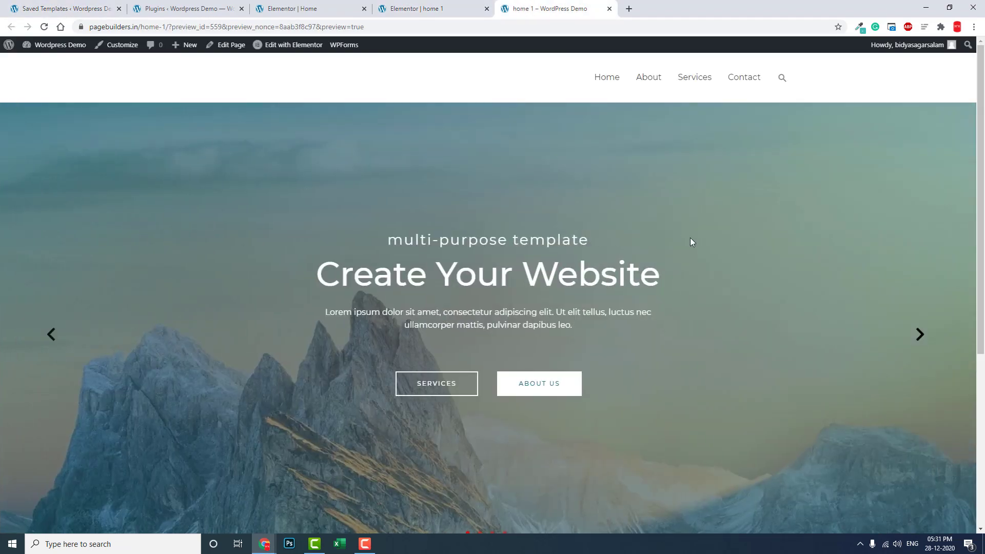